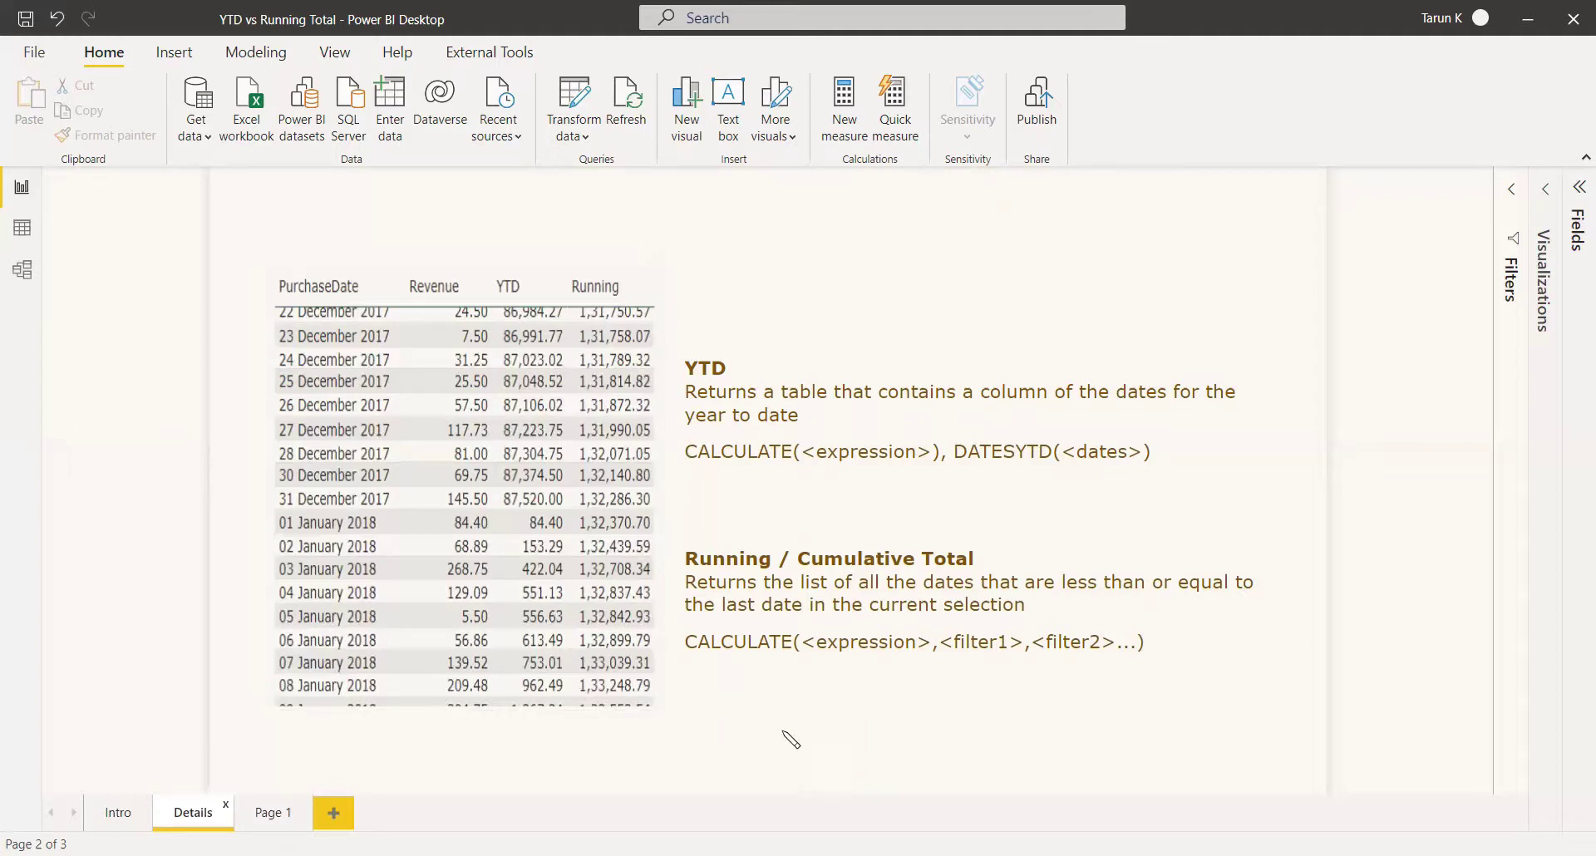
- On Page 1, start a new measure in the Purchase table
click(279, 815)
click(1579, 187)
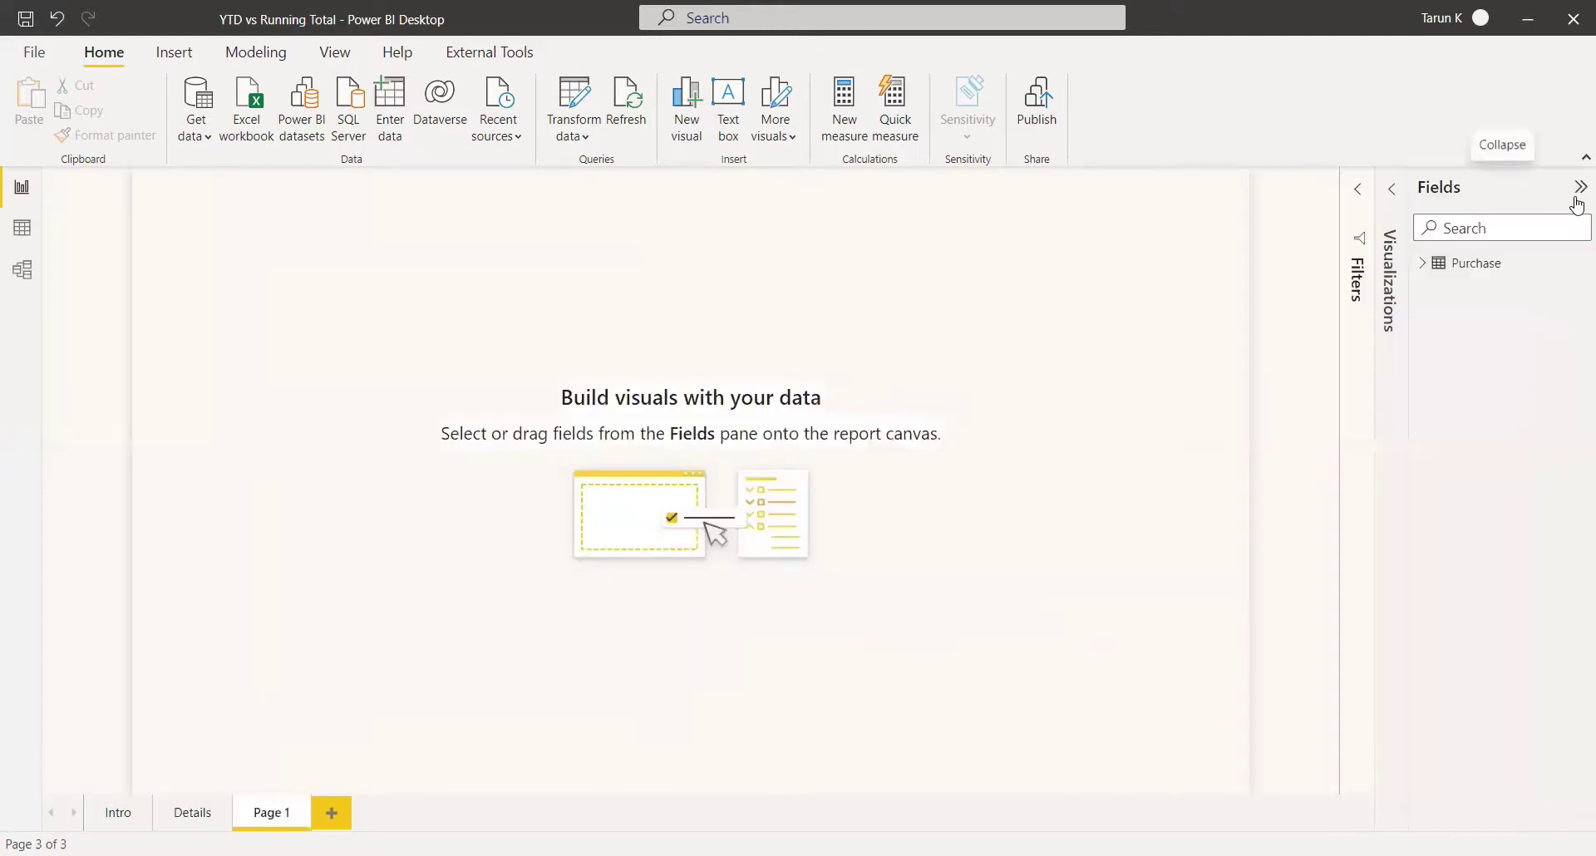
click(1421, 273)
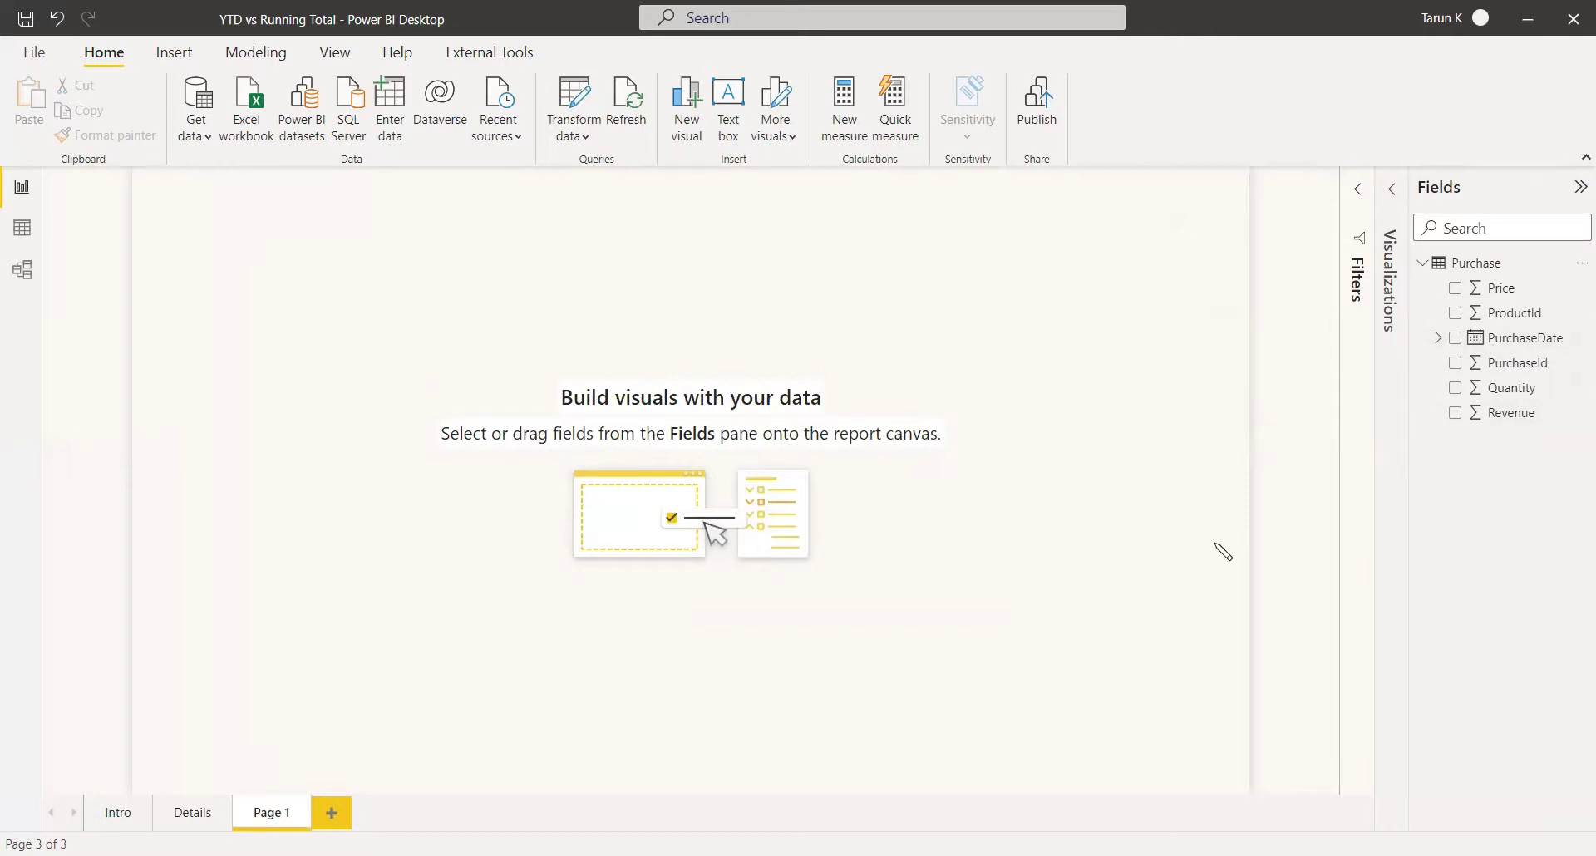
right_click(1471, 266)
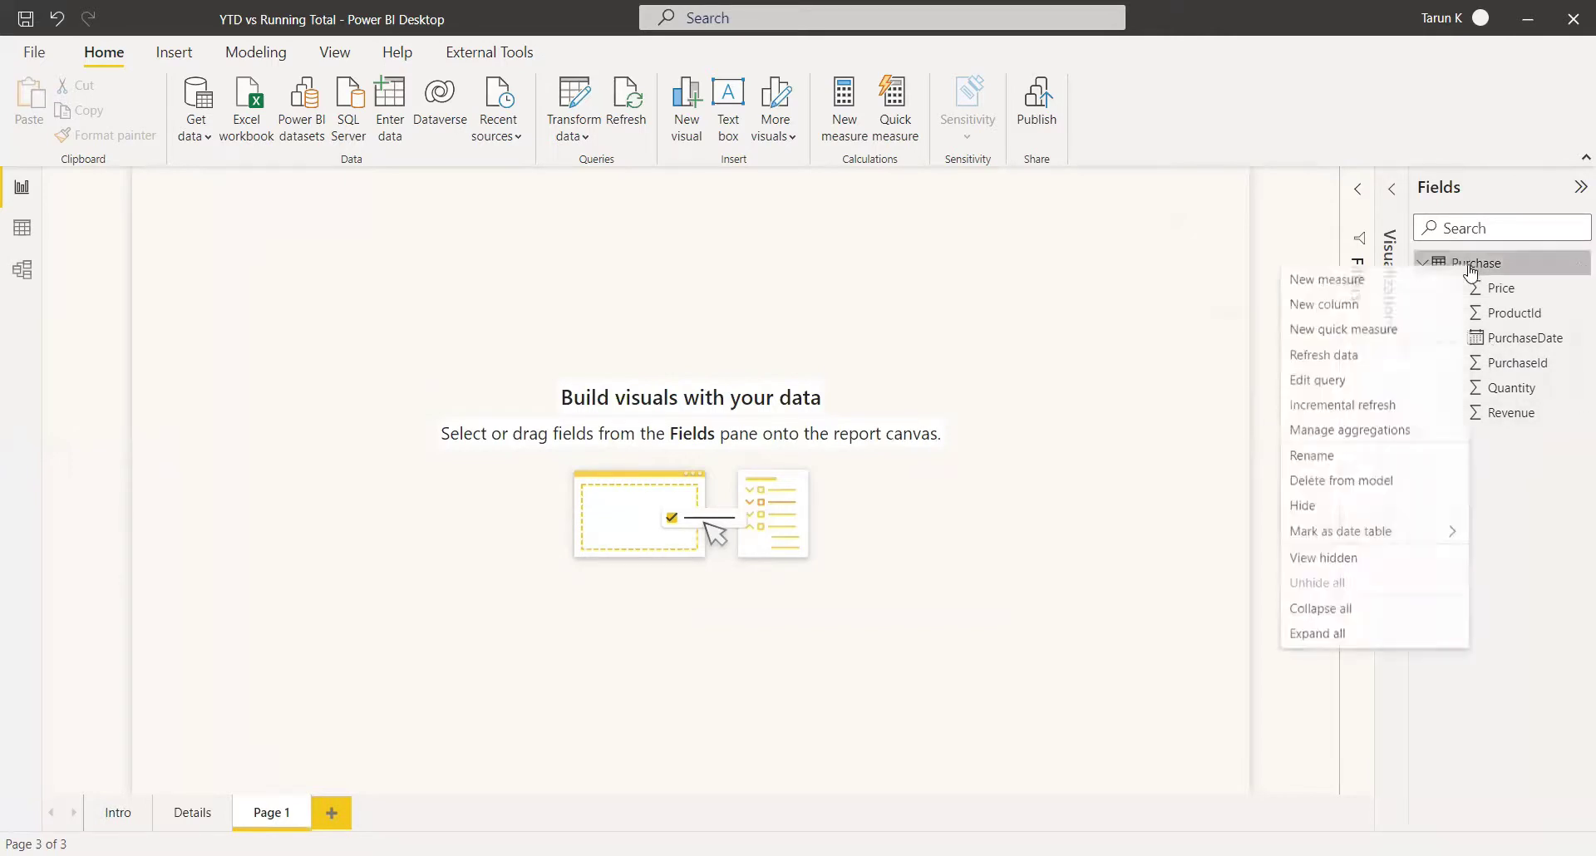
click(1399, 284)
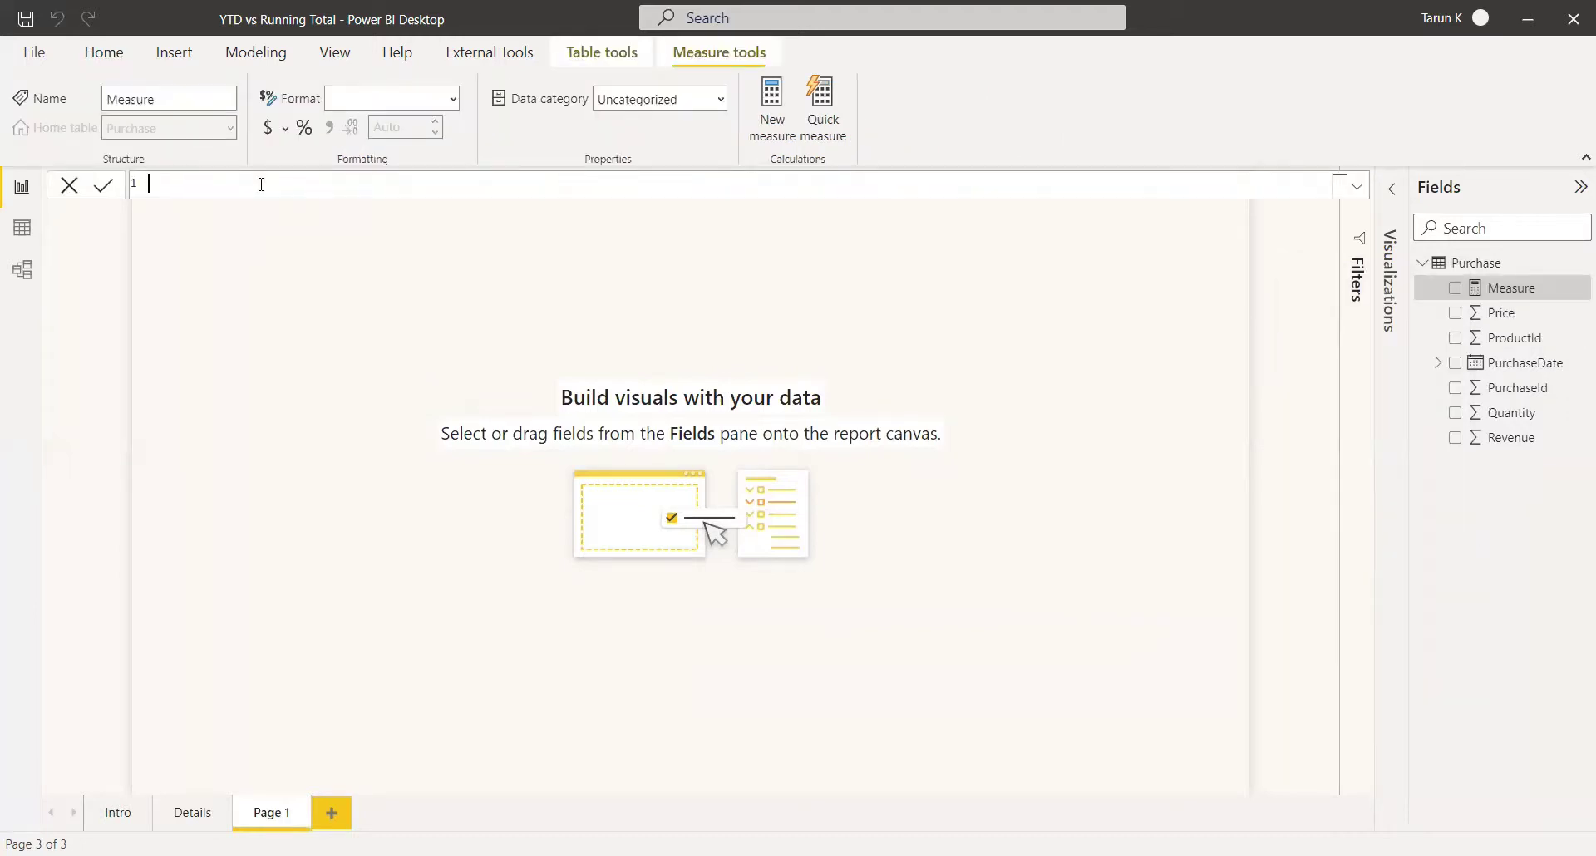
- Enter Purchase YTD = CALCULATE(SUM(Purchase[Revenue]), DATESYTD(Purchase[PurchaseDate]))
text(Purchase YTD = cal)
key(Tab)
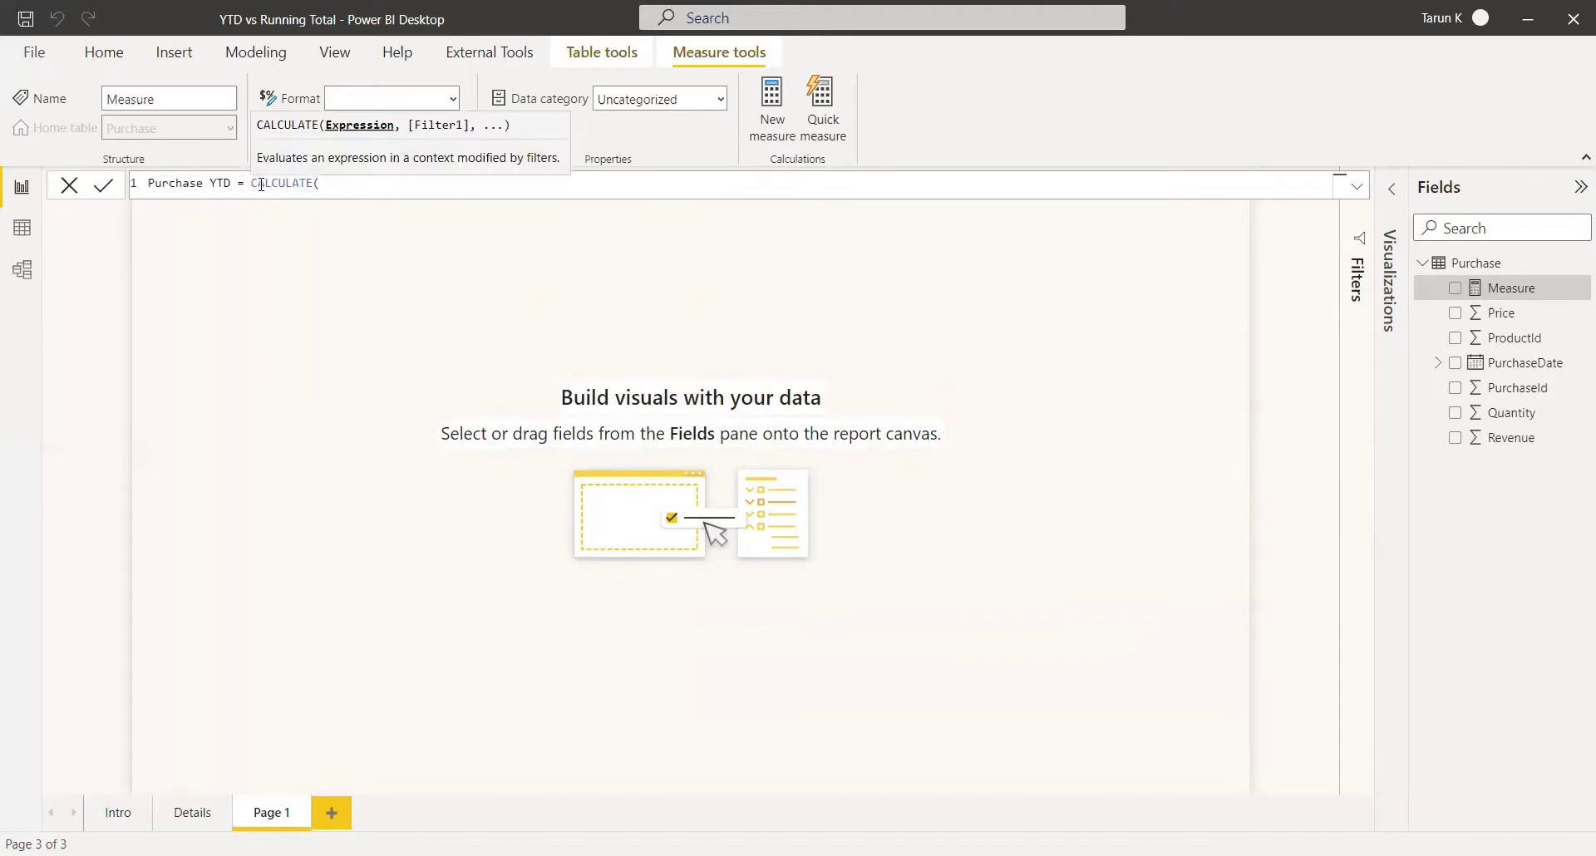
text(sum)
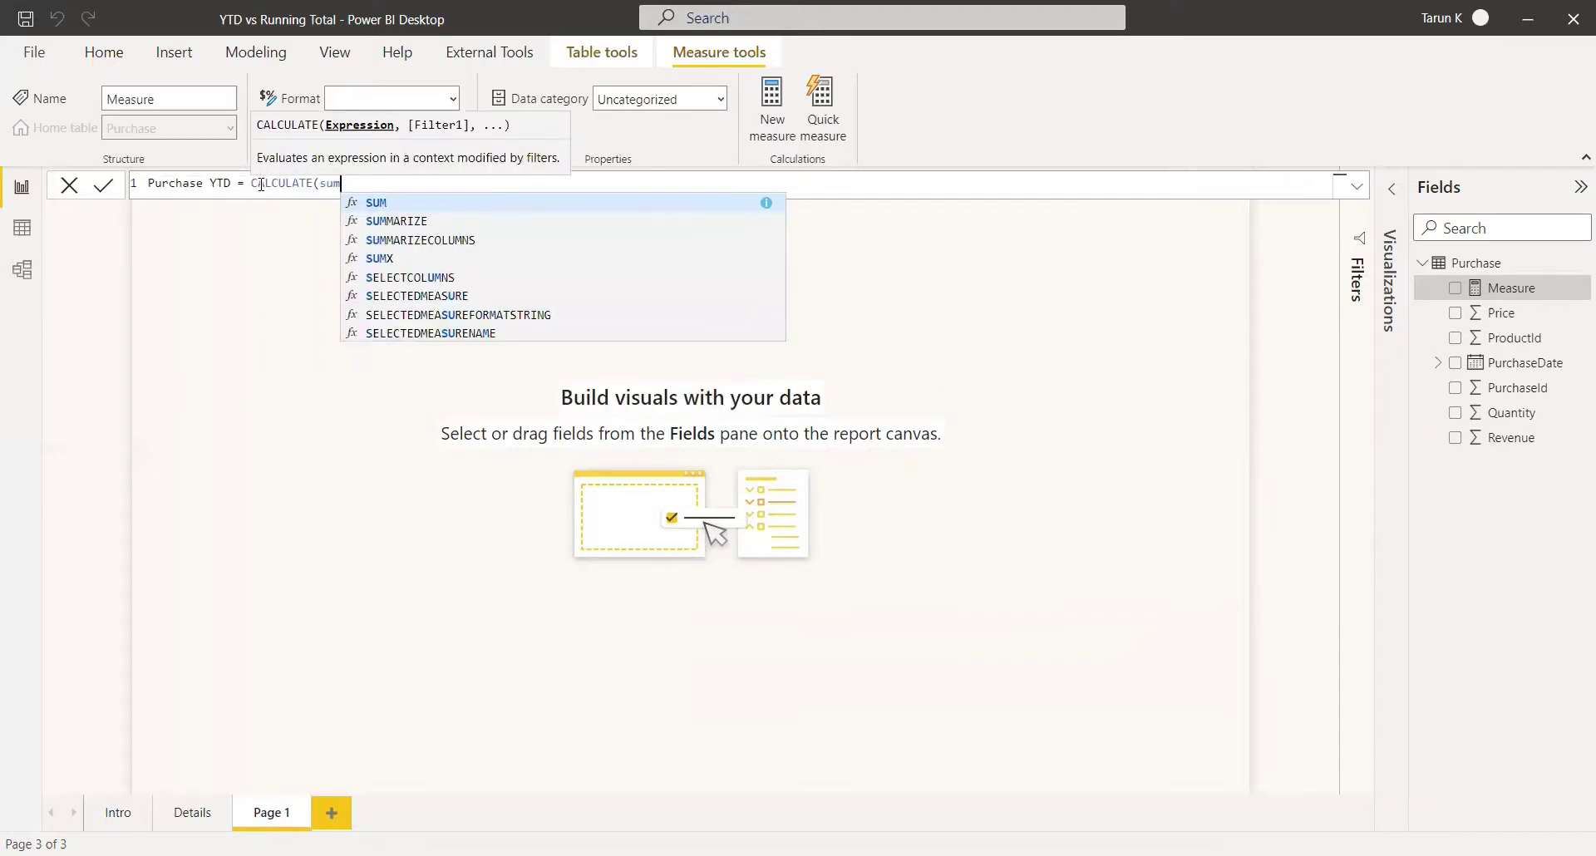
key(Tab)
text(rev)
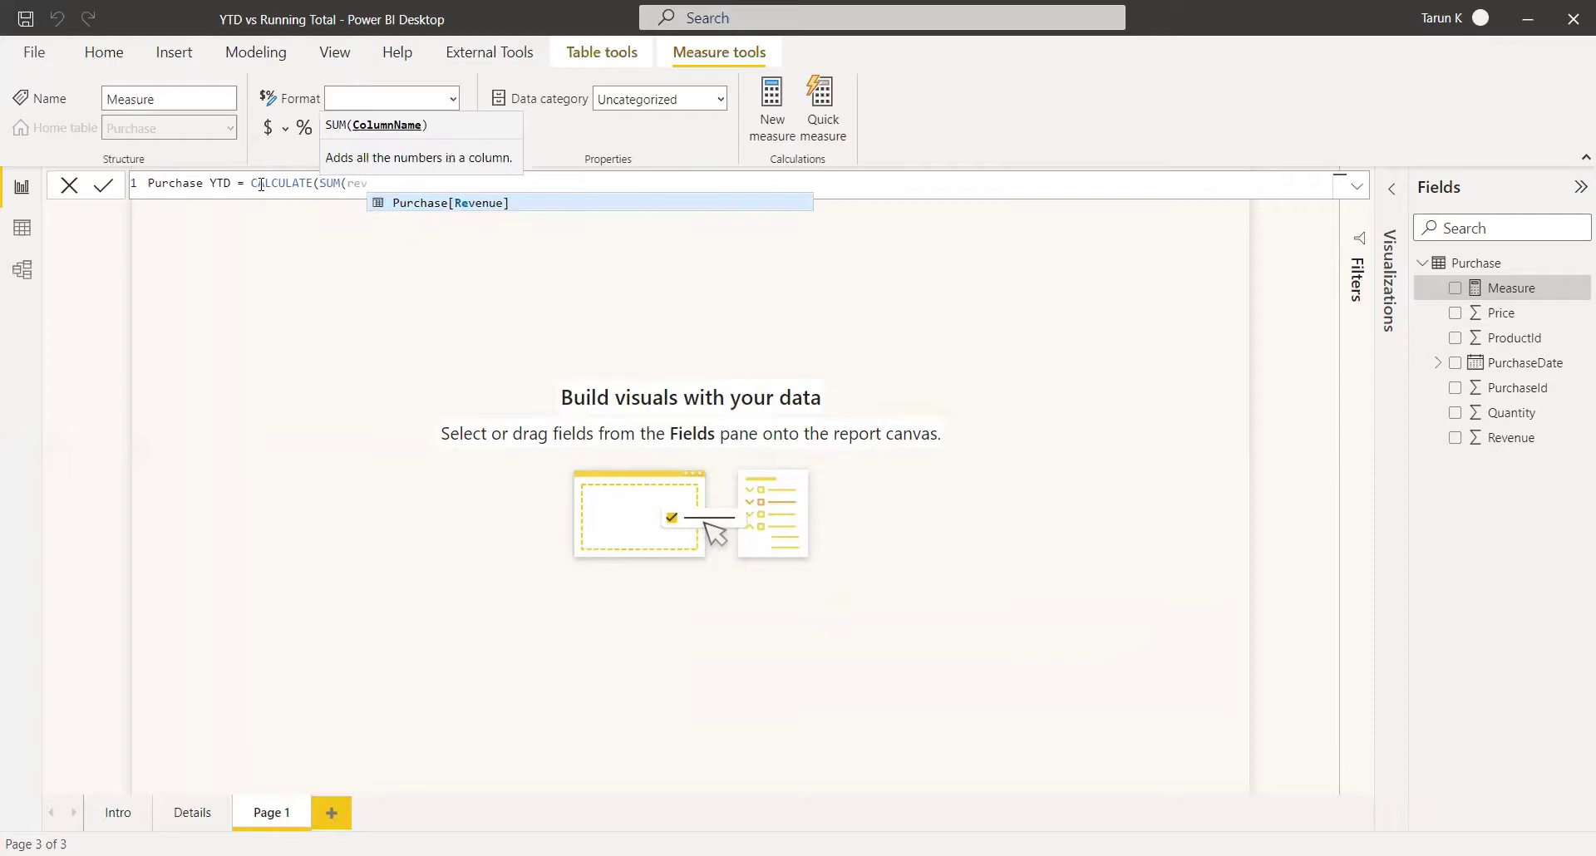
key(Tab)
text())
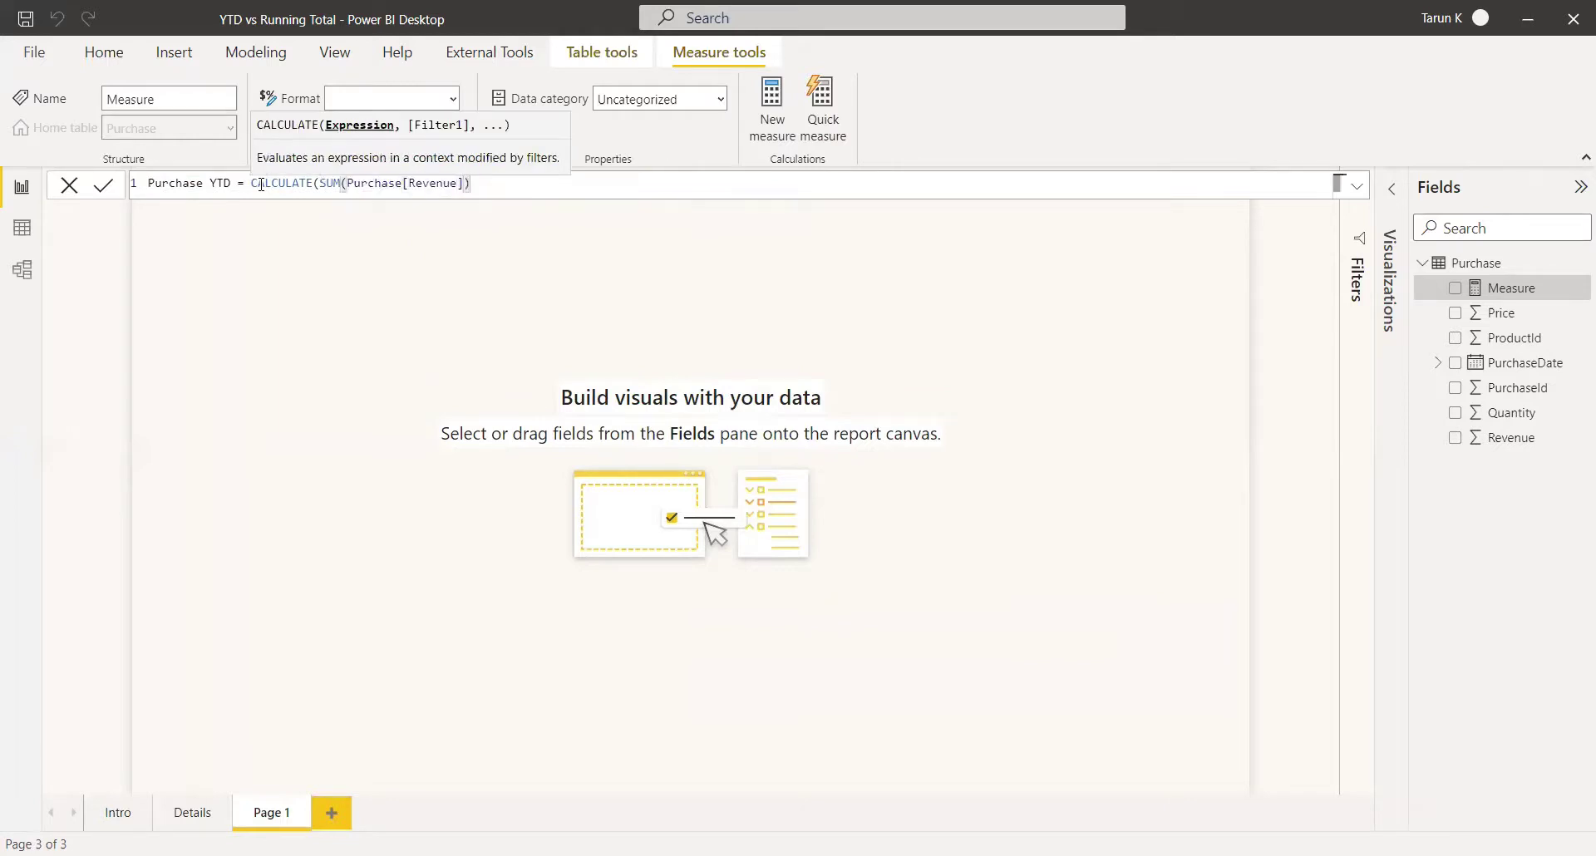
text(, dates)
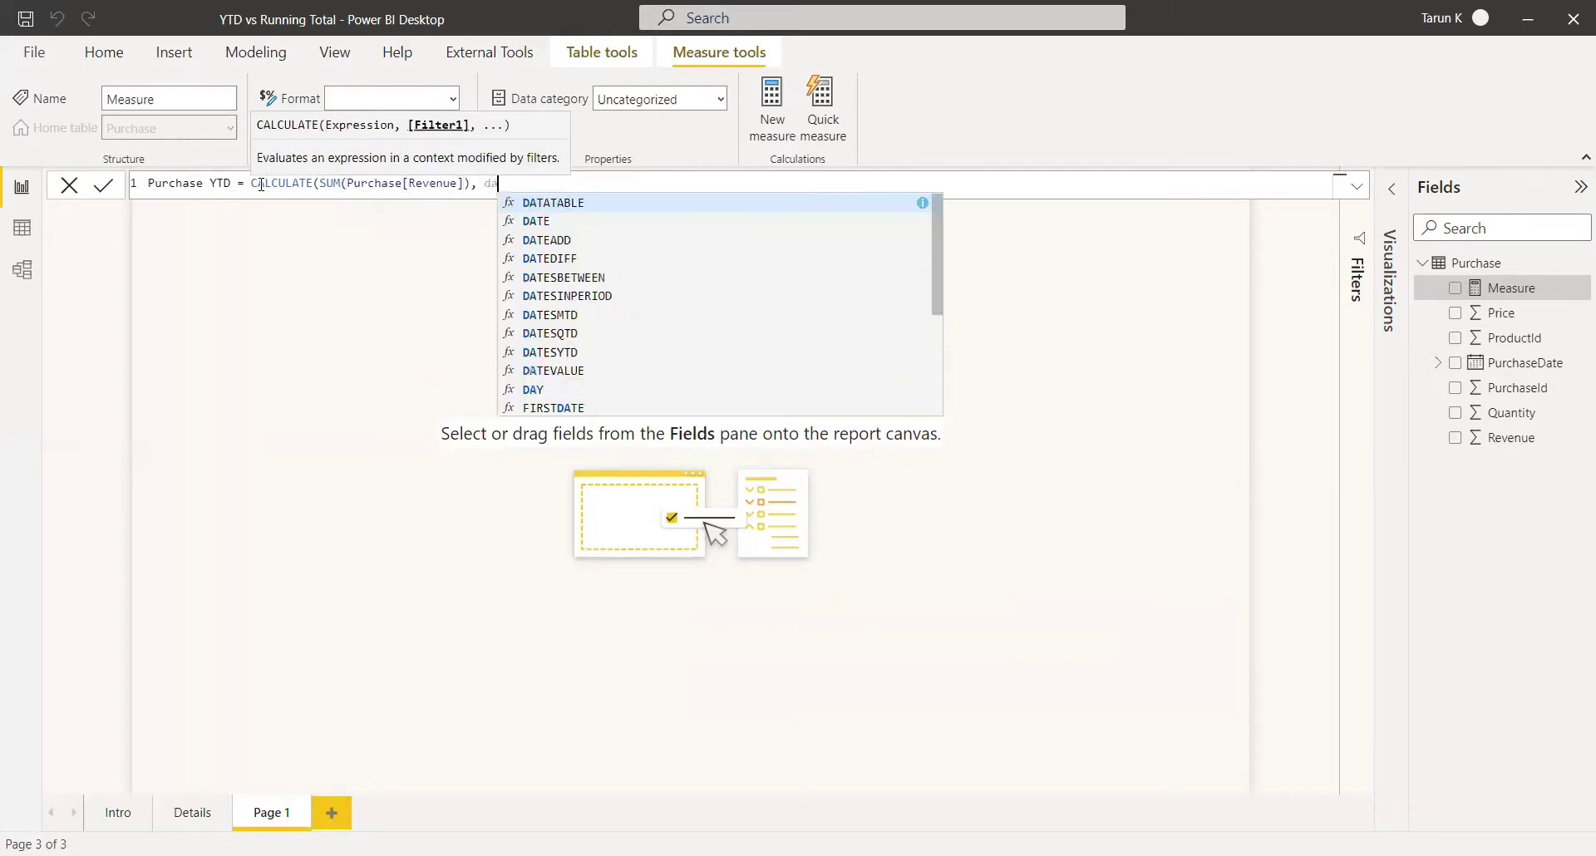
key(Down)
key(Down)
key(Down)
key(Down)
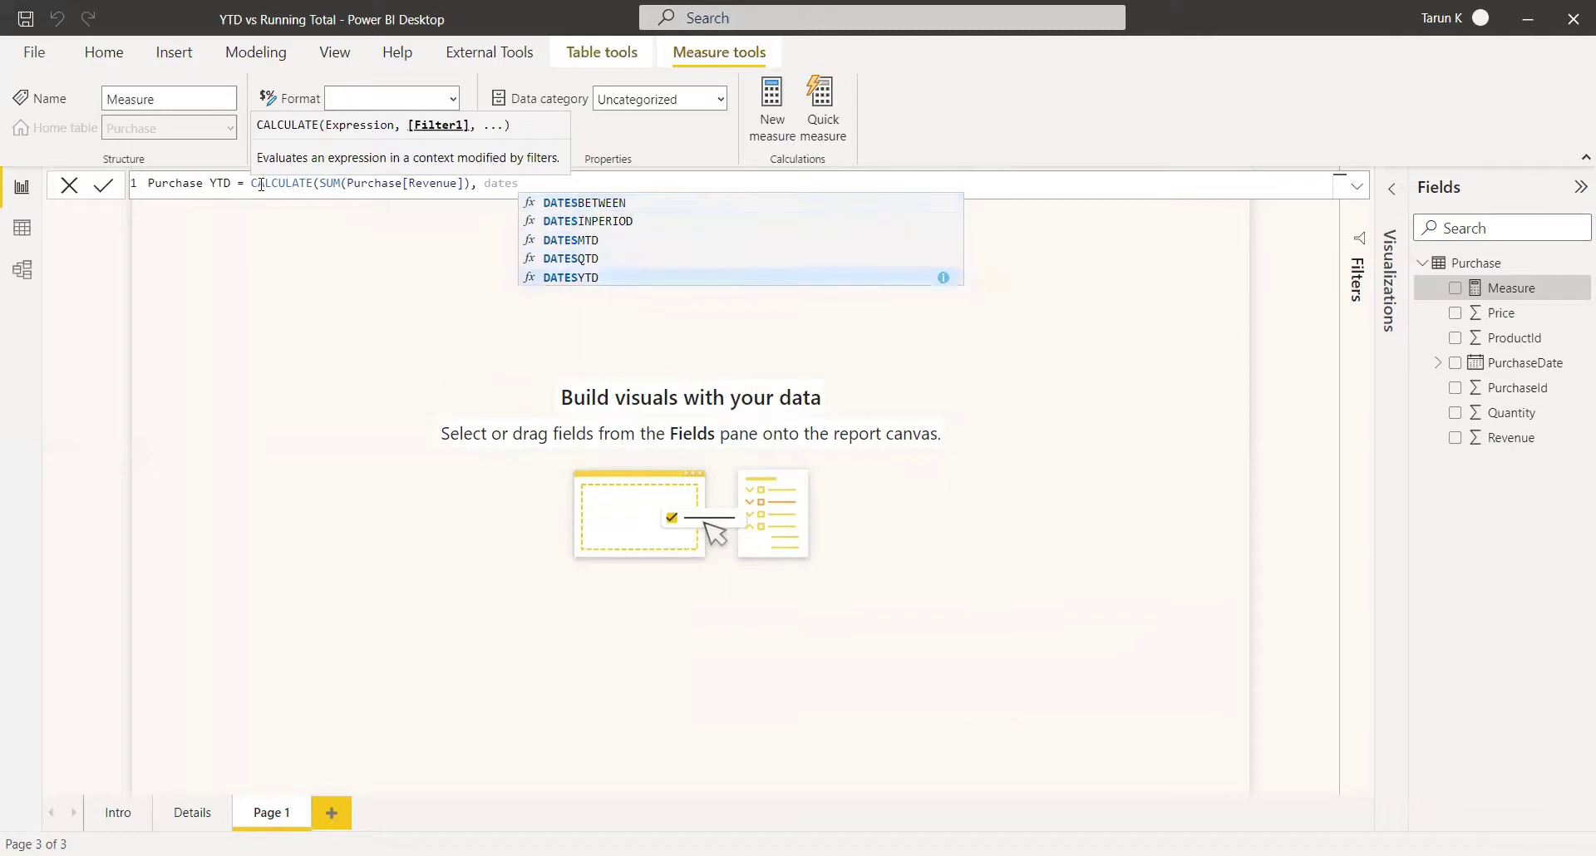
key(Tab)
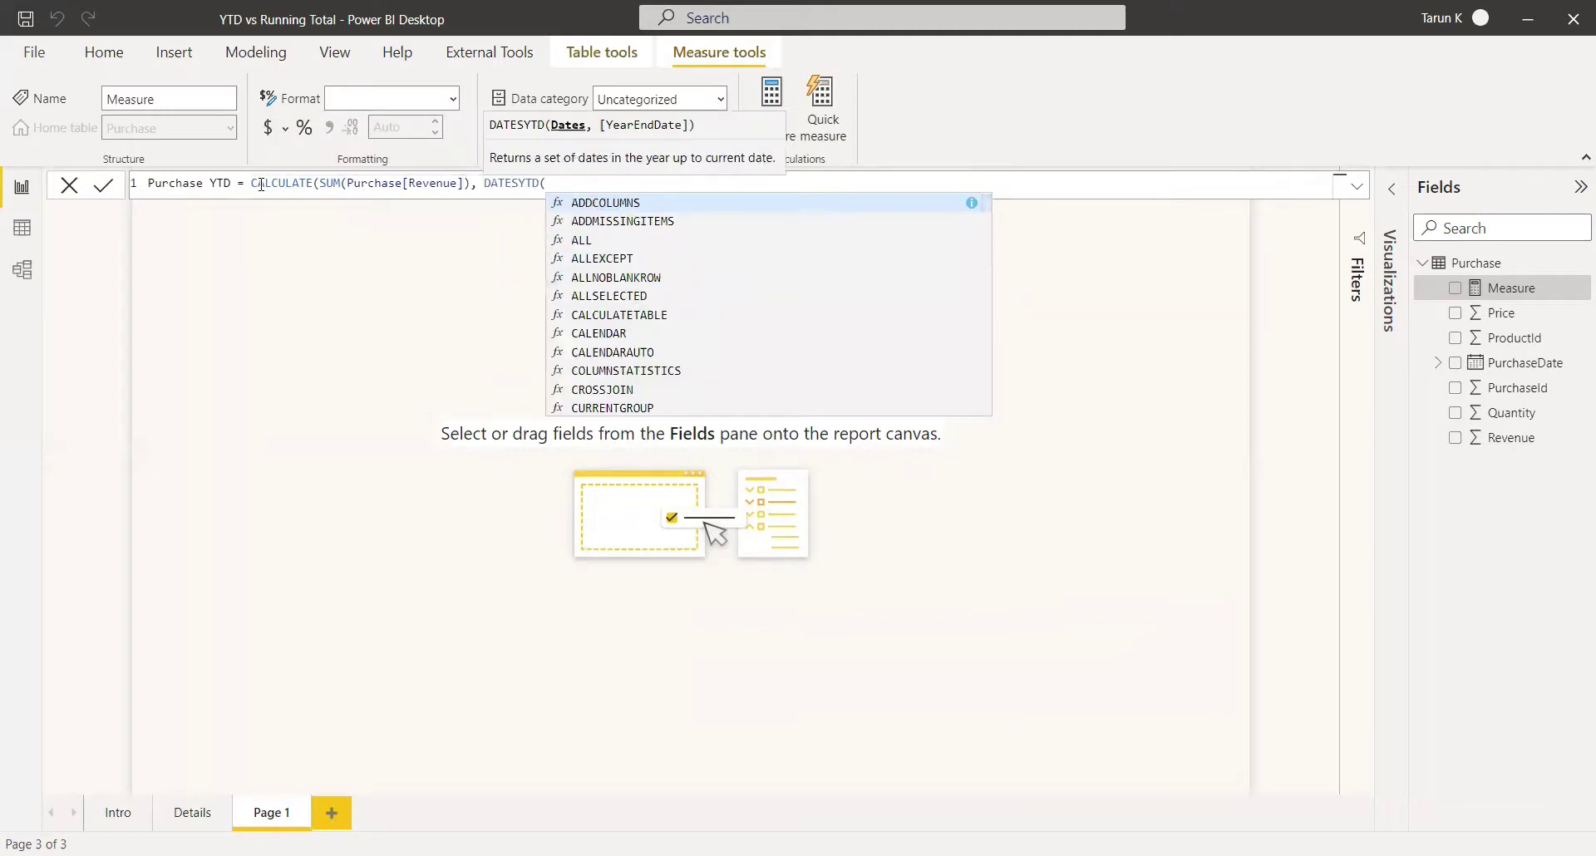
text(pur)
key(Down)
key(Down)
key(Down)
key(Tab)
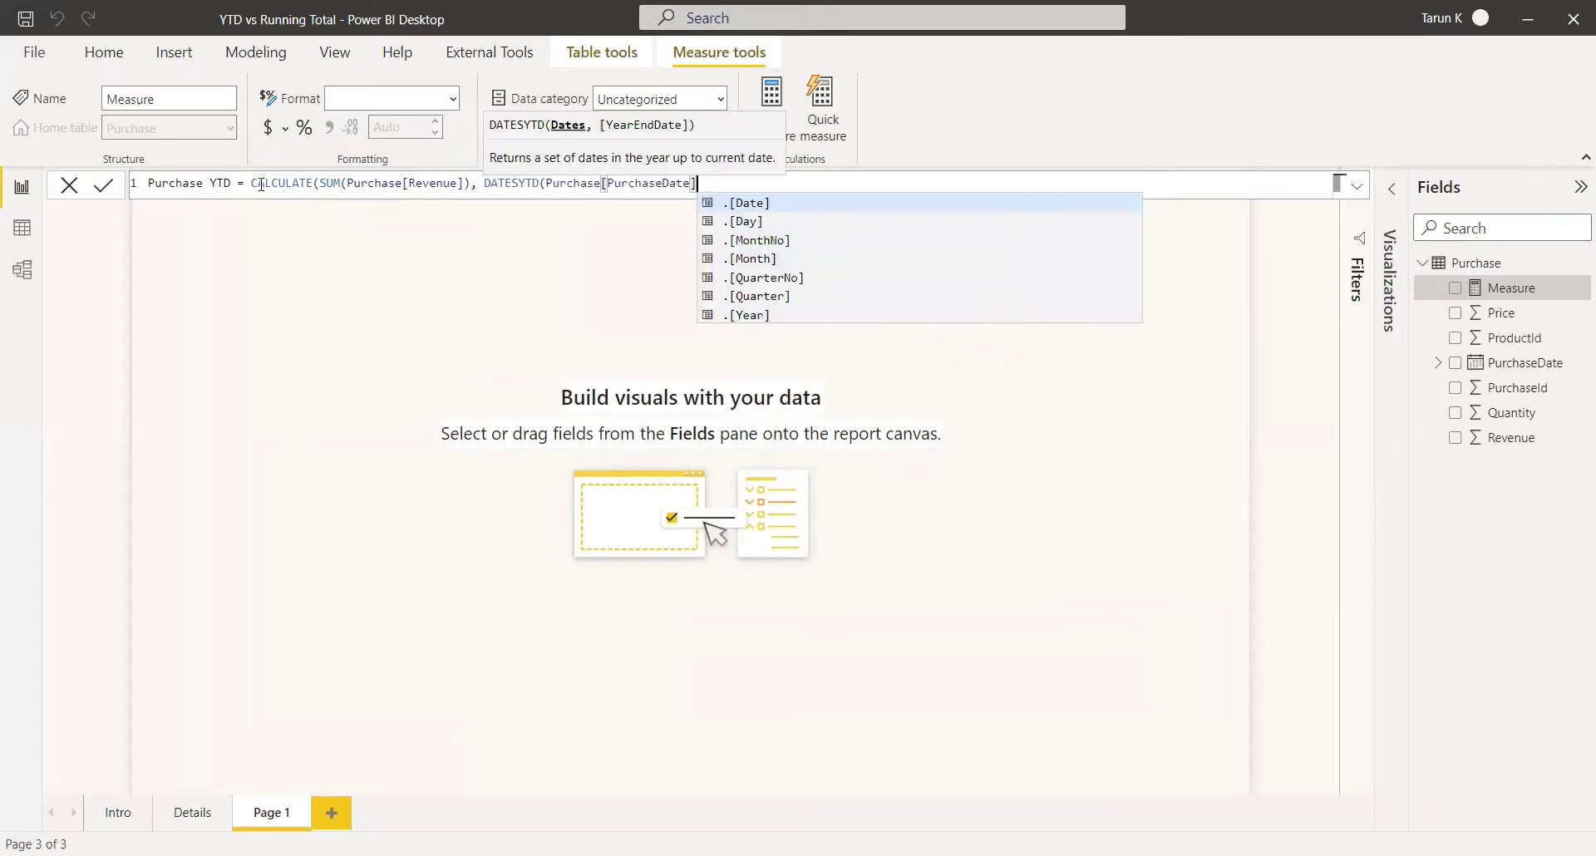
text())
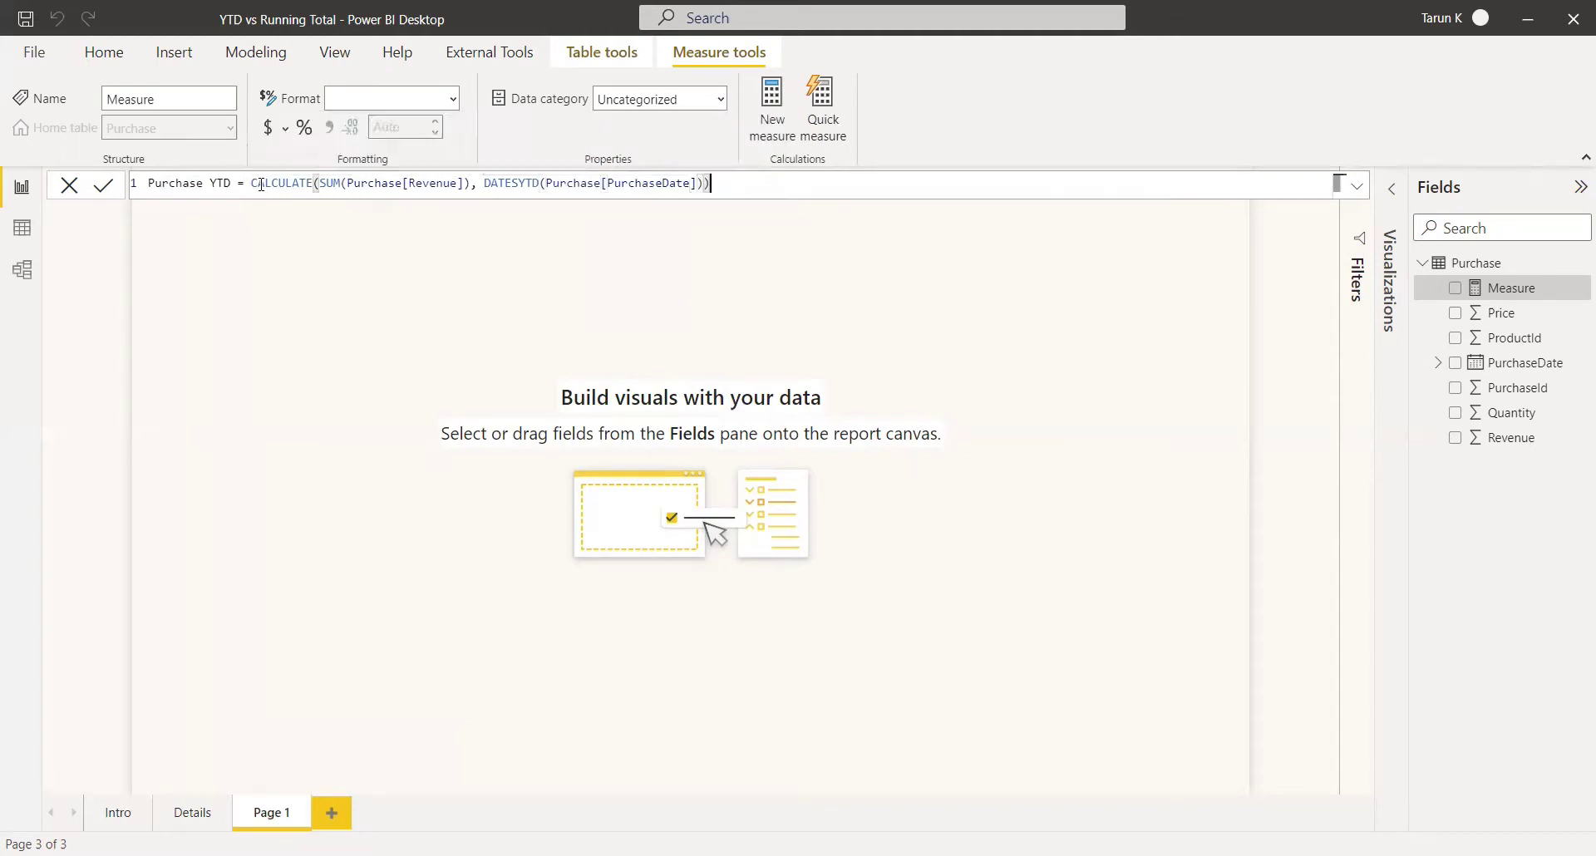
- Commit the Purchase YTD measure and place an empty table visual on Page 1
click(1400, 196)
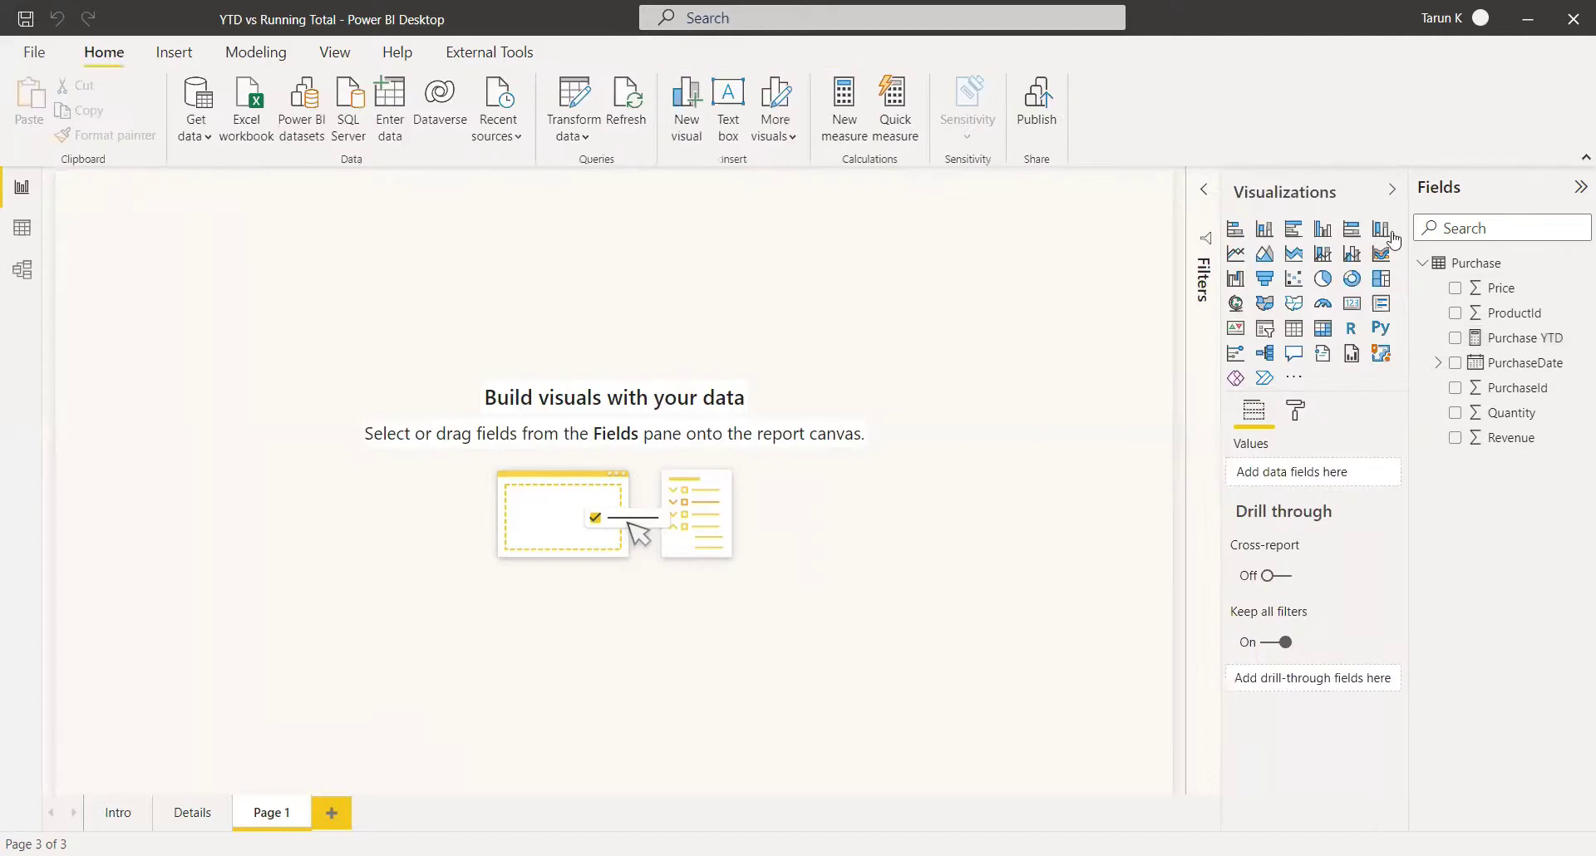
click(1294, 329)
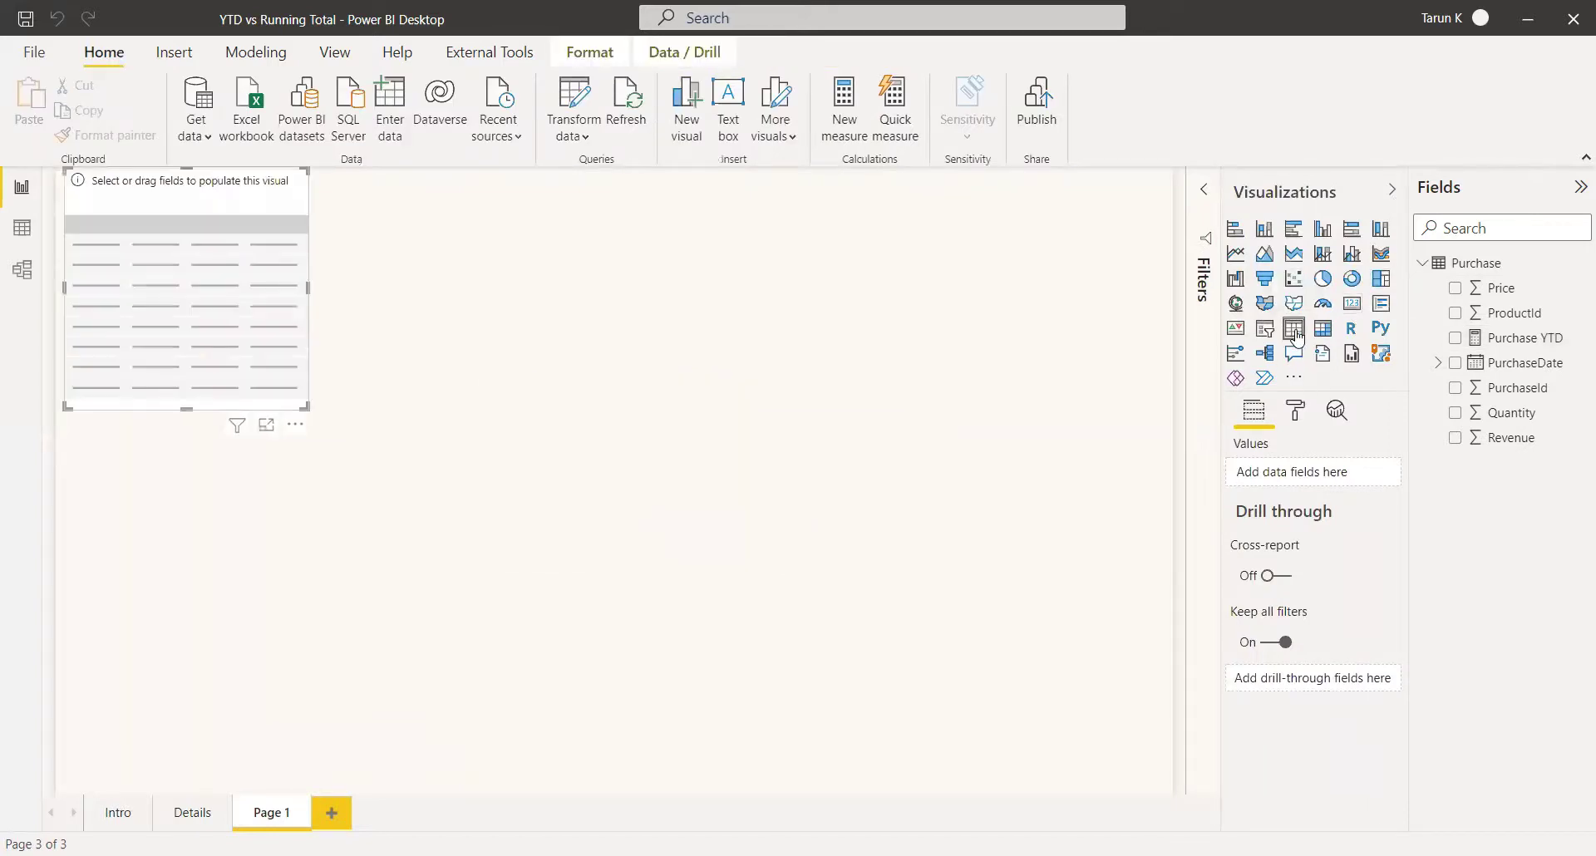
drag(196, 310, 366, 433)
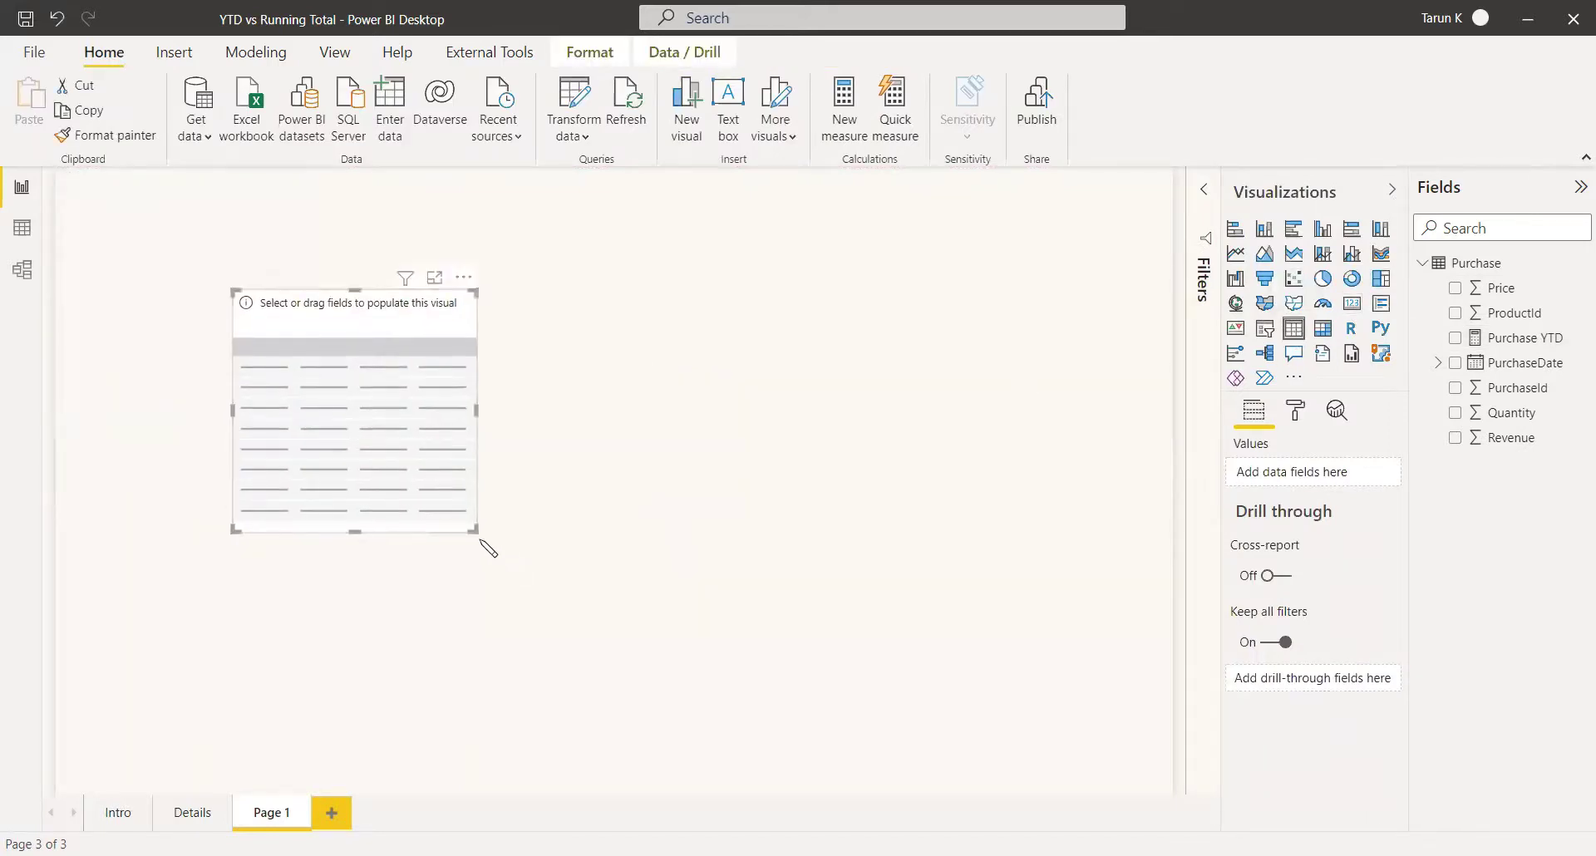
- Add PurchaseDate as full dates and Revenue to the table, then enlarge it
click(1458, 369)
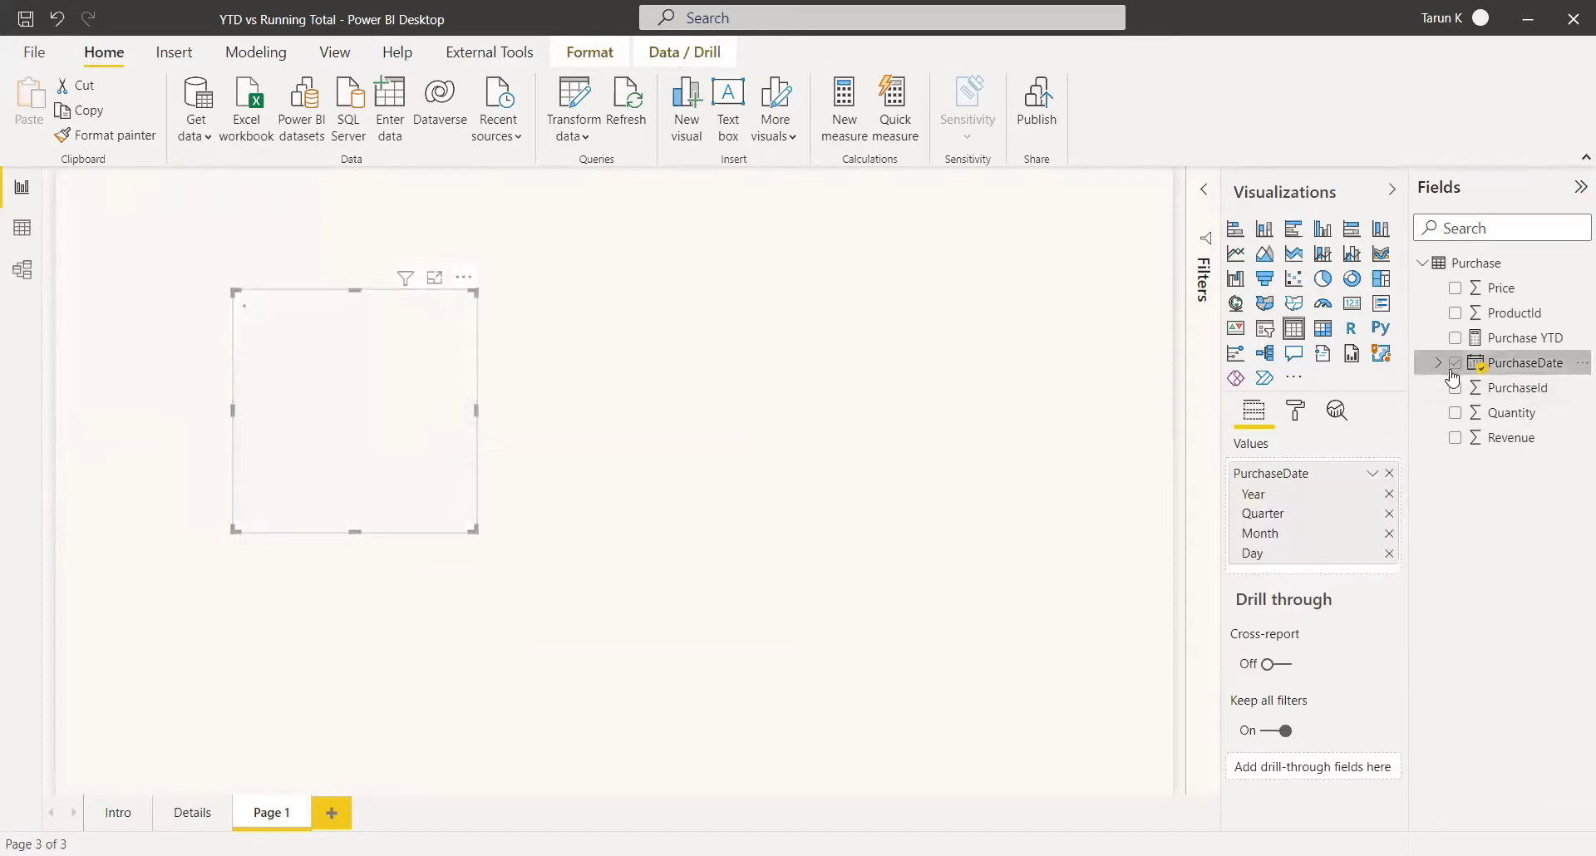
click(1373, 473)
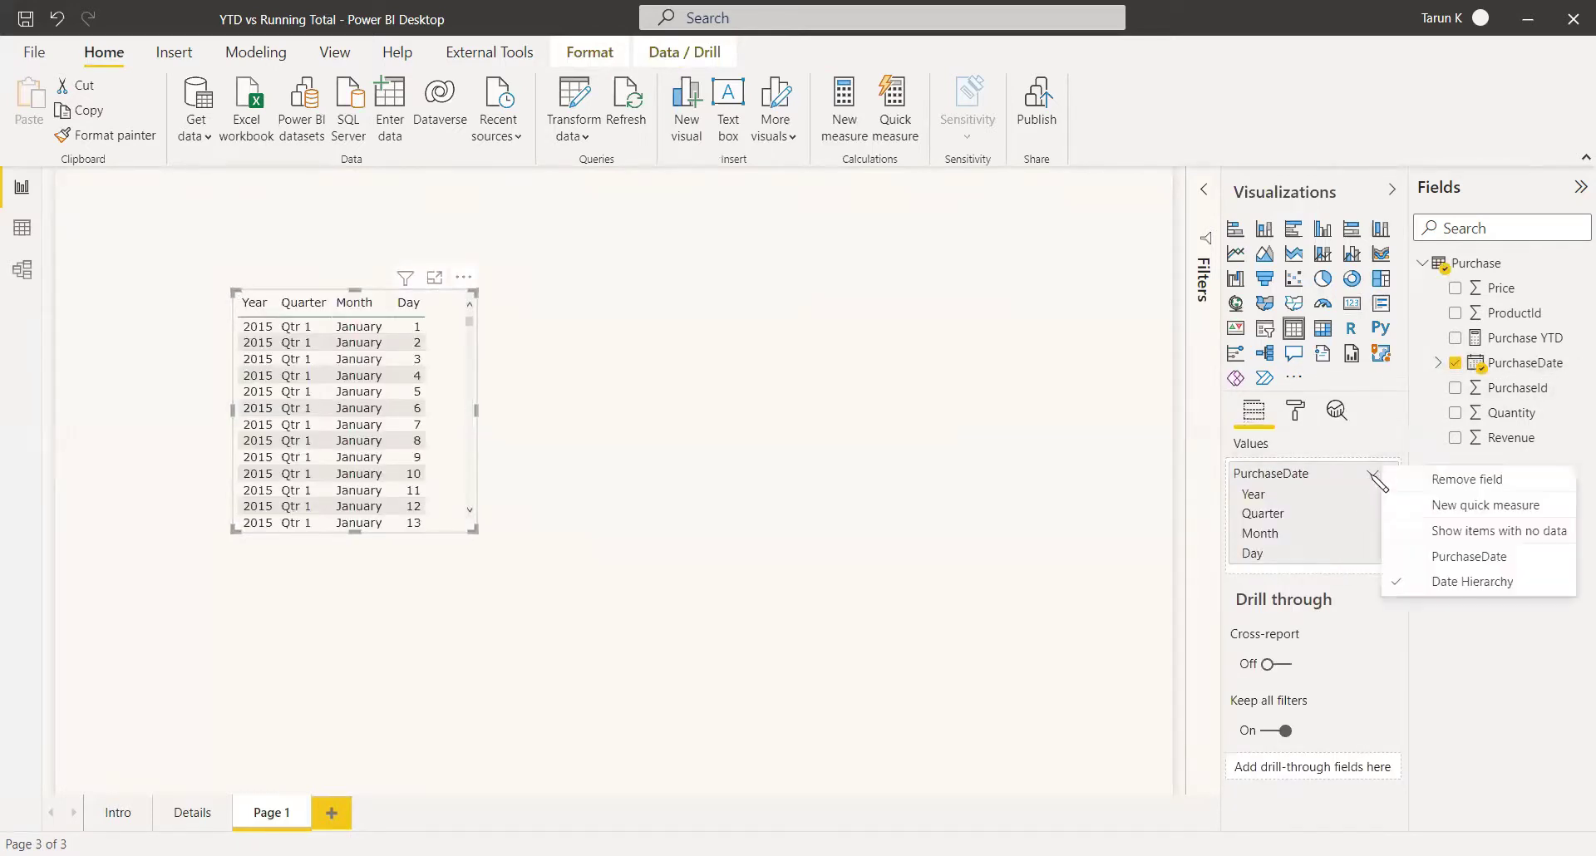
click(1444, 559)
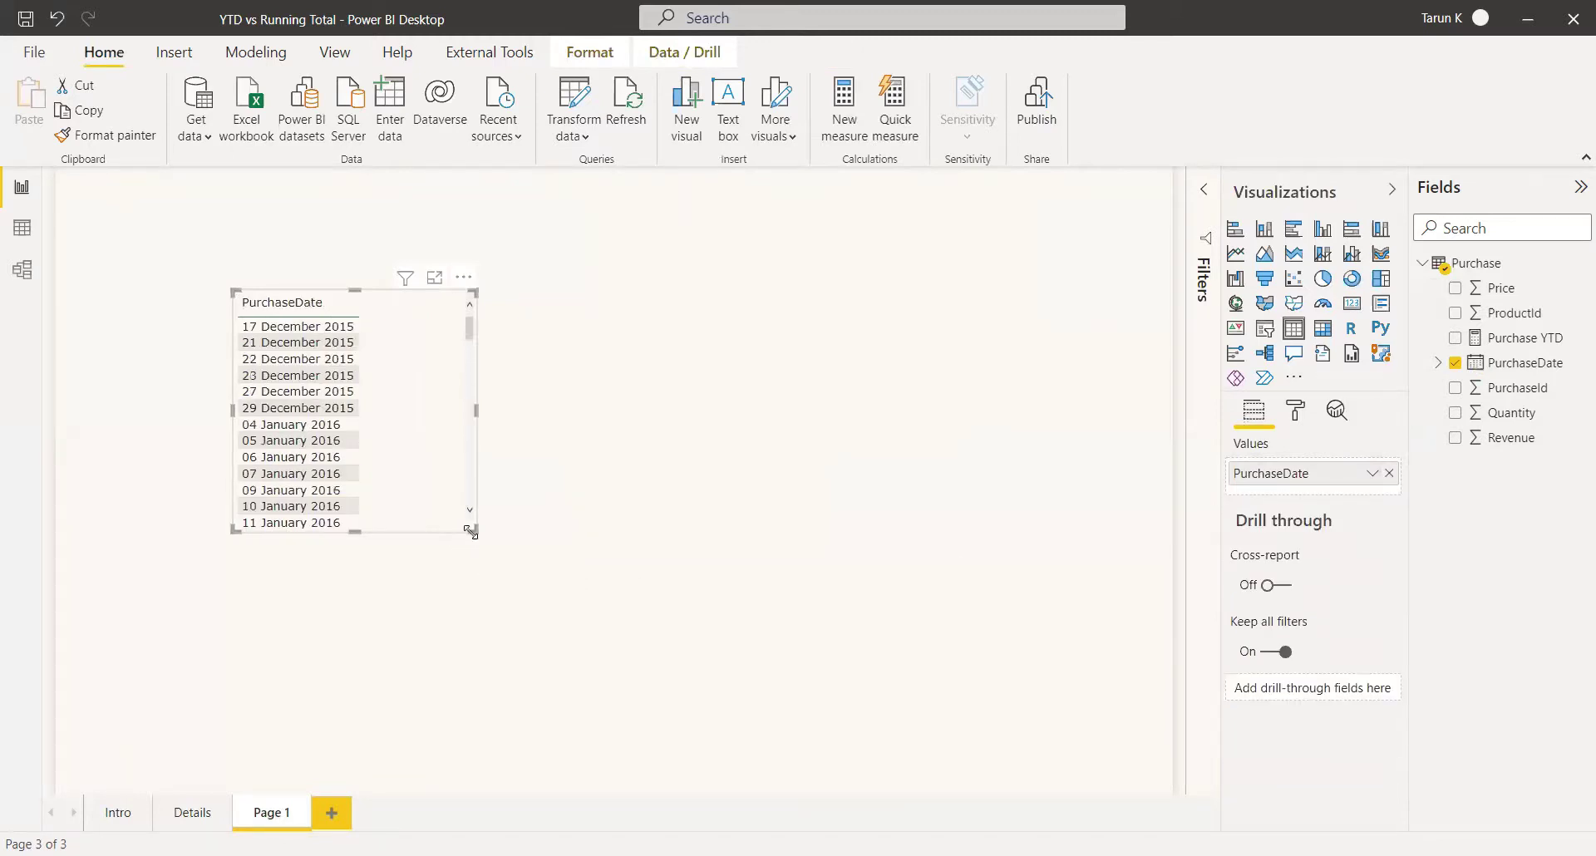
click(1455, 438)
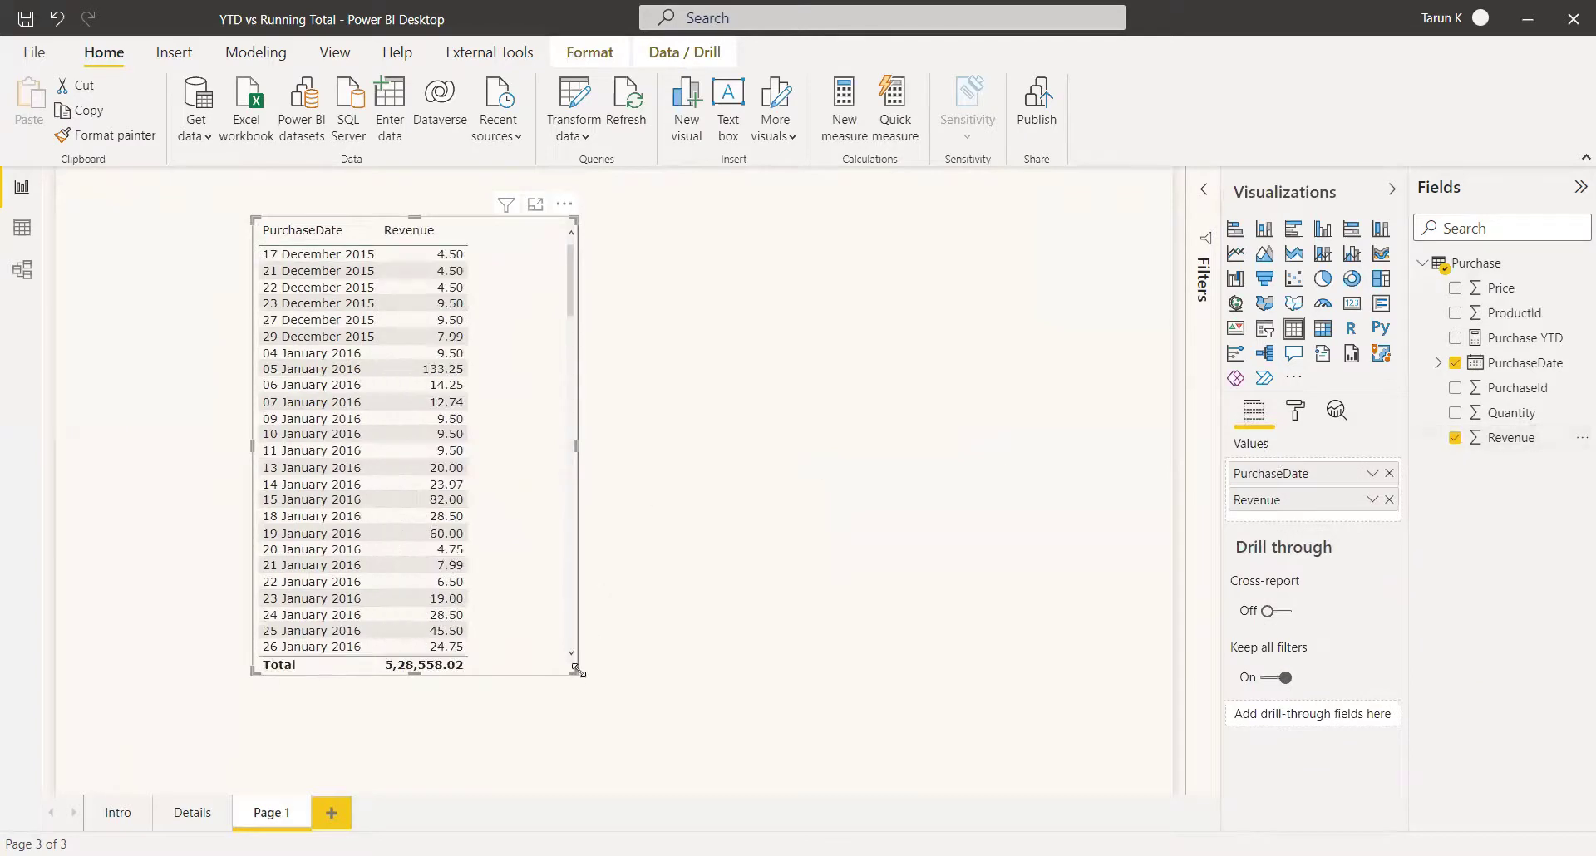
drag(575, 674, 714, 781)
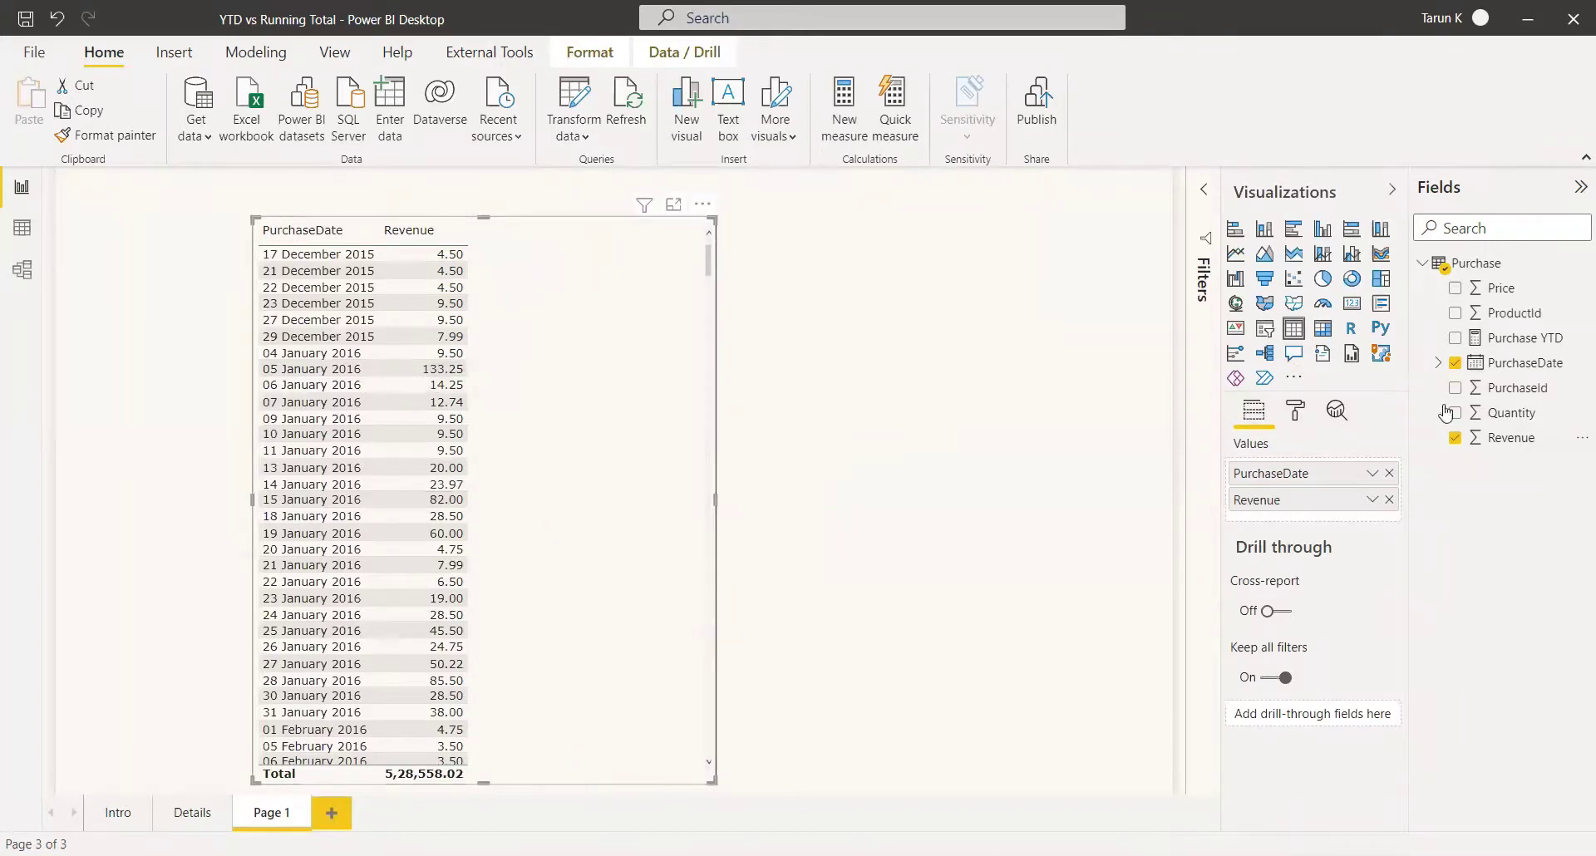
- Add the Purchase YTD column, confirming it resets to 76.25 on 01 January 2017
click(1455, 338)
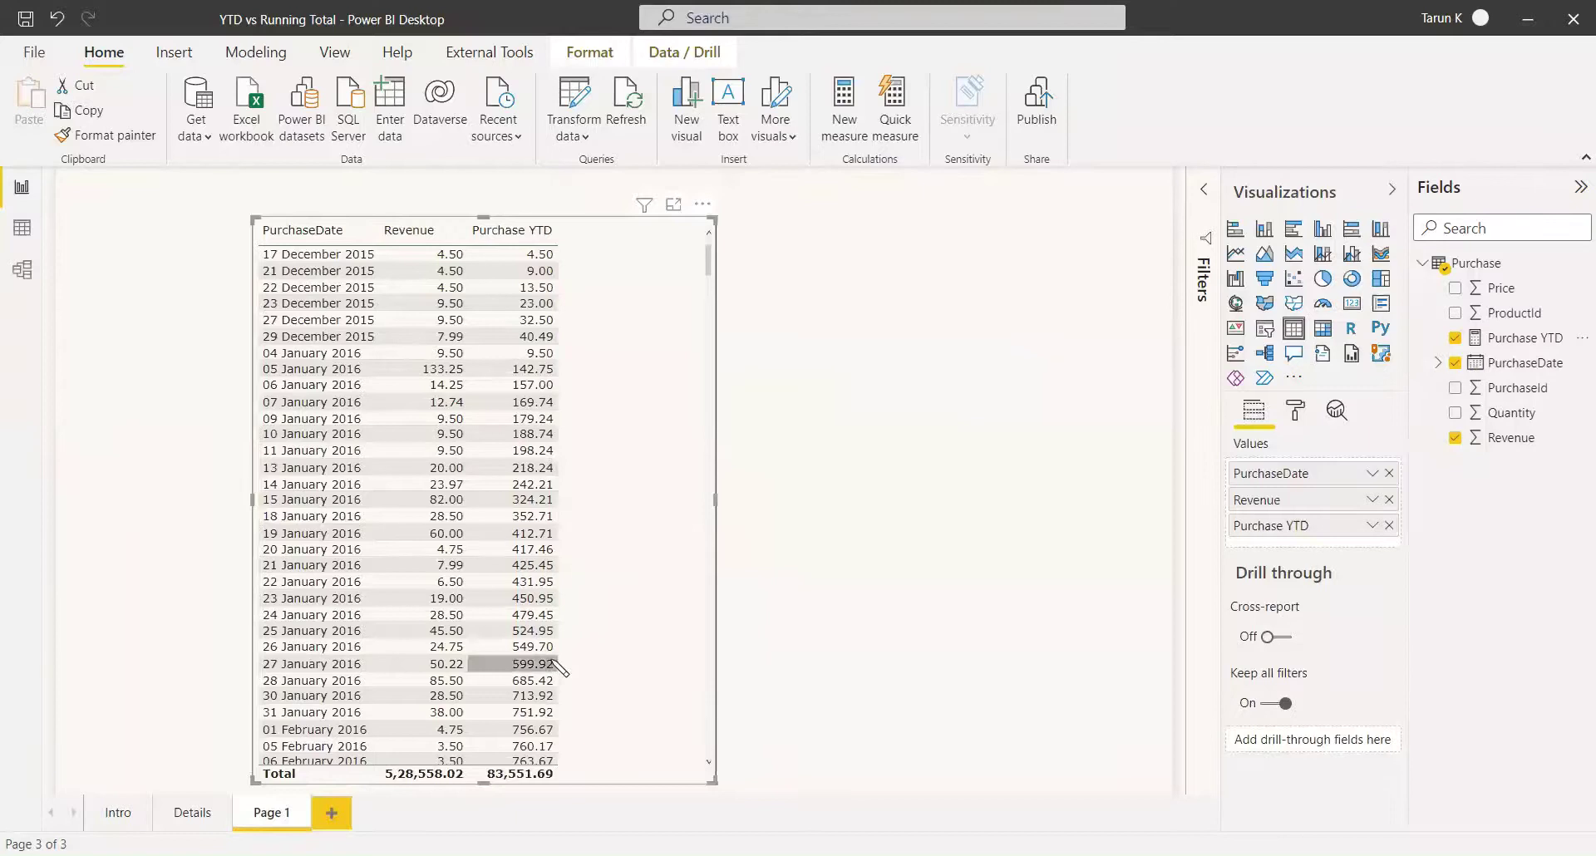
scroll(551, 659, down, 5)
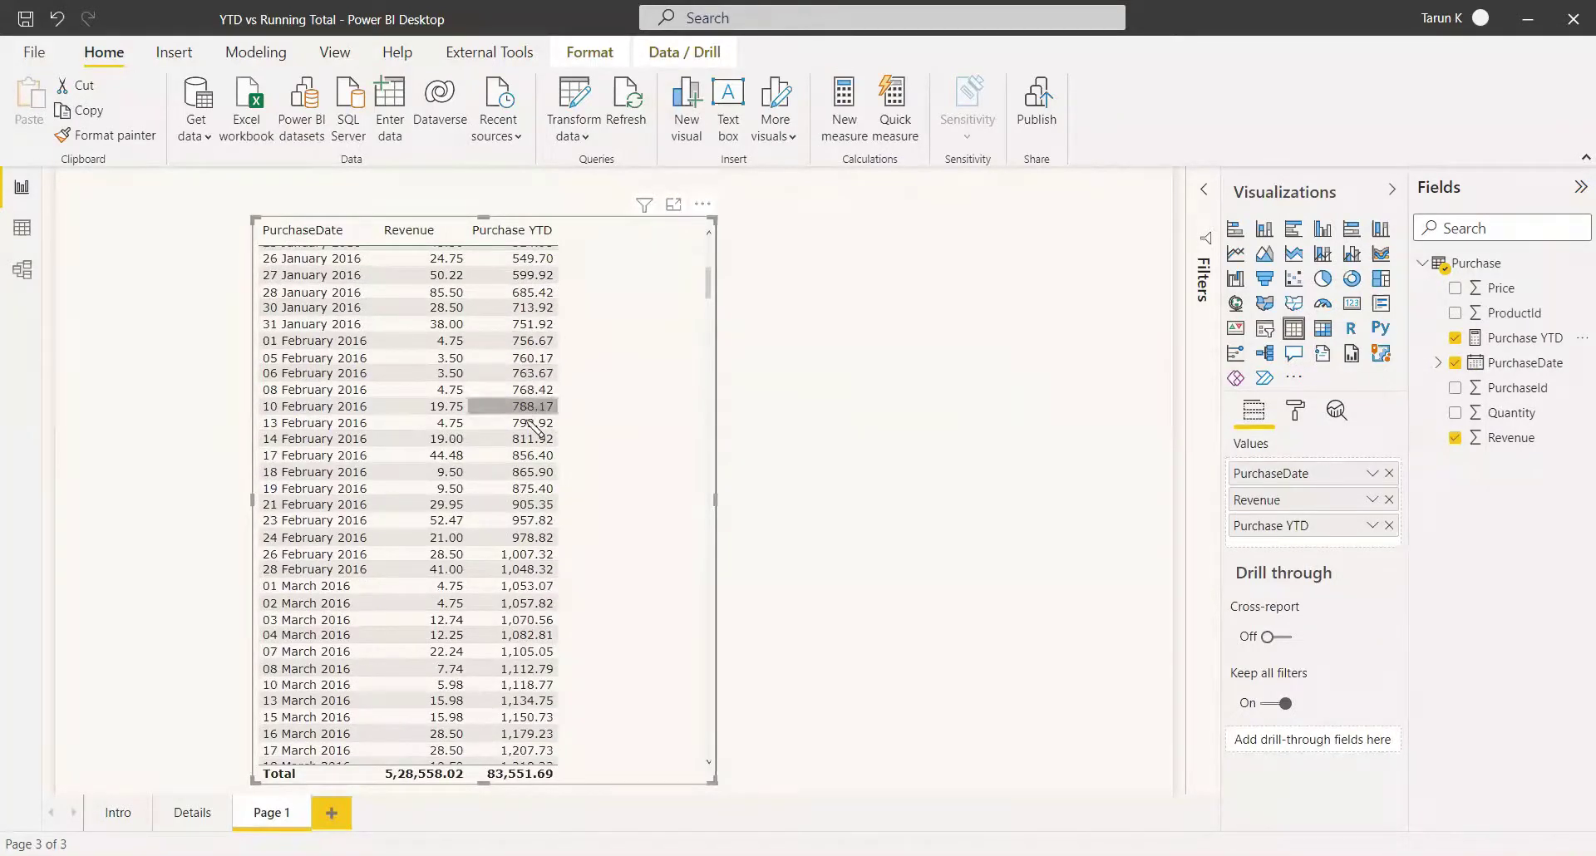
scroll(531, 506, down, 20)
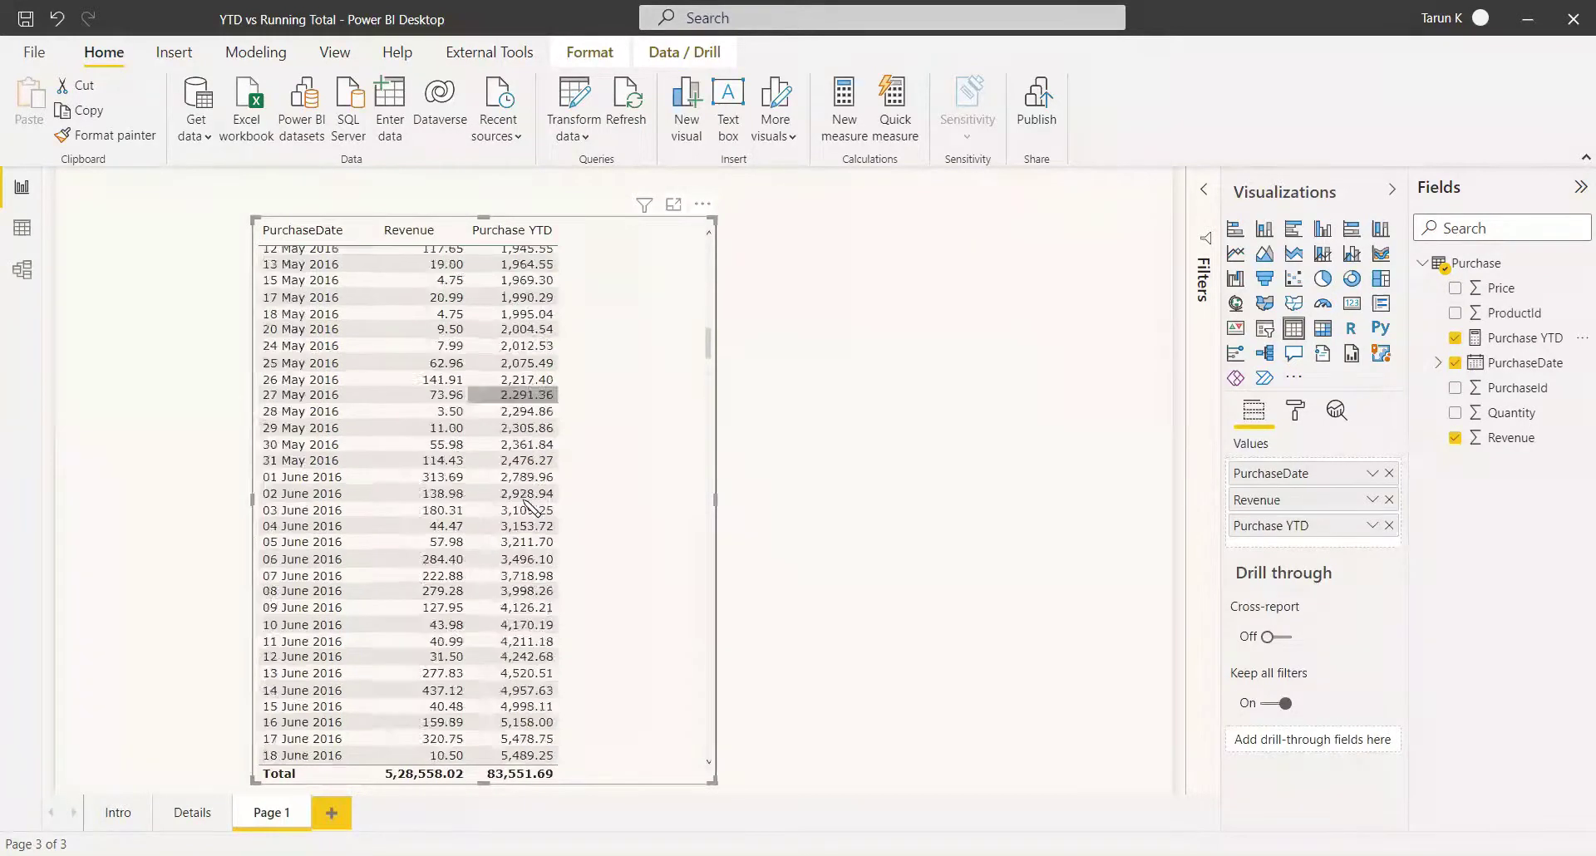
scroll(530, 506, down, 15)
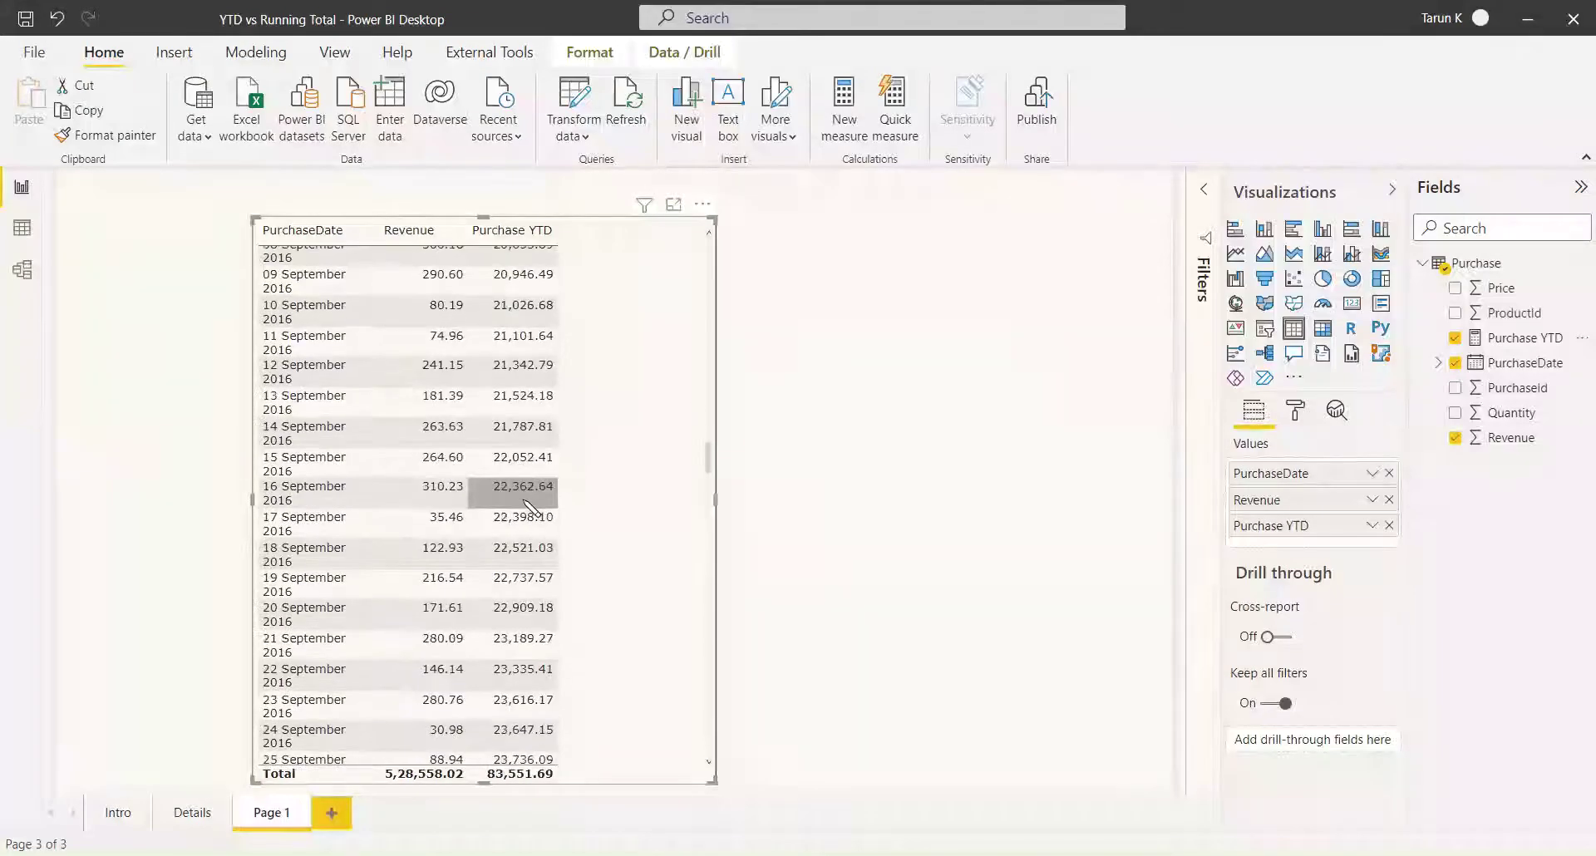
scroll(634, 572, down, 18)
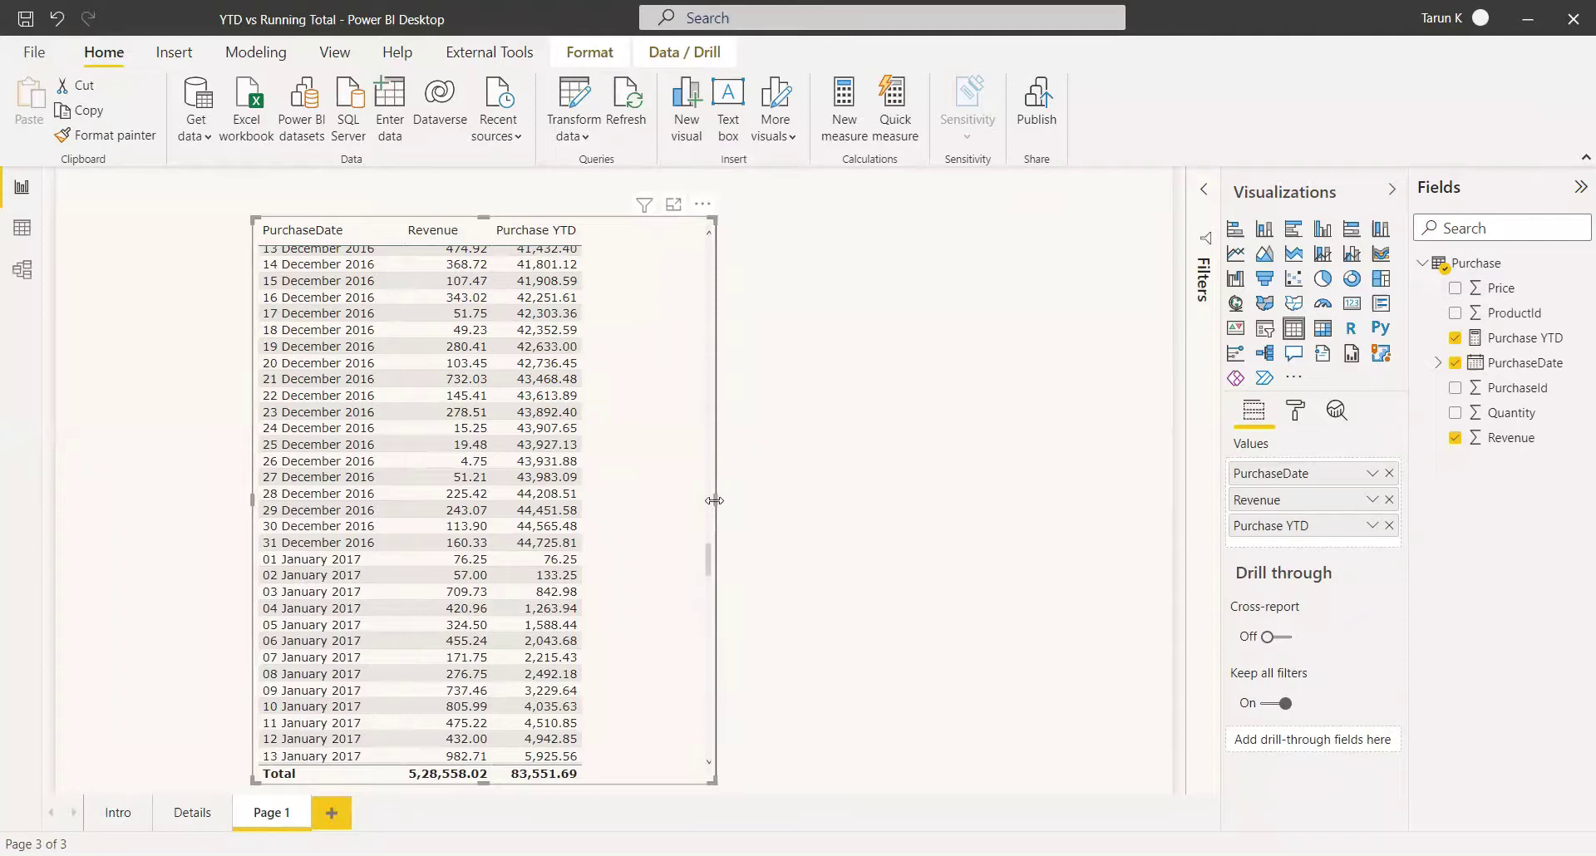
drag(715, 502, 740, 501)
- Begin measure Purchase Running / Cumulative Total = CALCULATE(SUM(Purchase[Revenue]), FILTER(
right_click(1479, 263)
key(Escape)
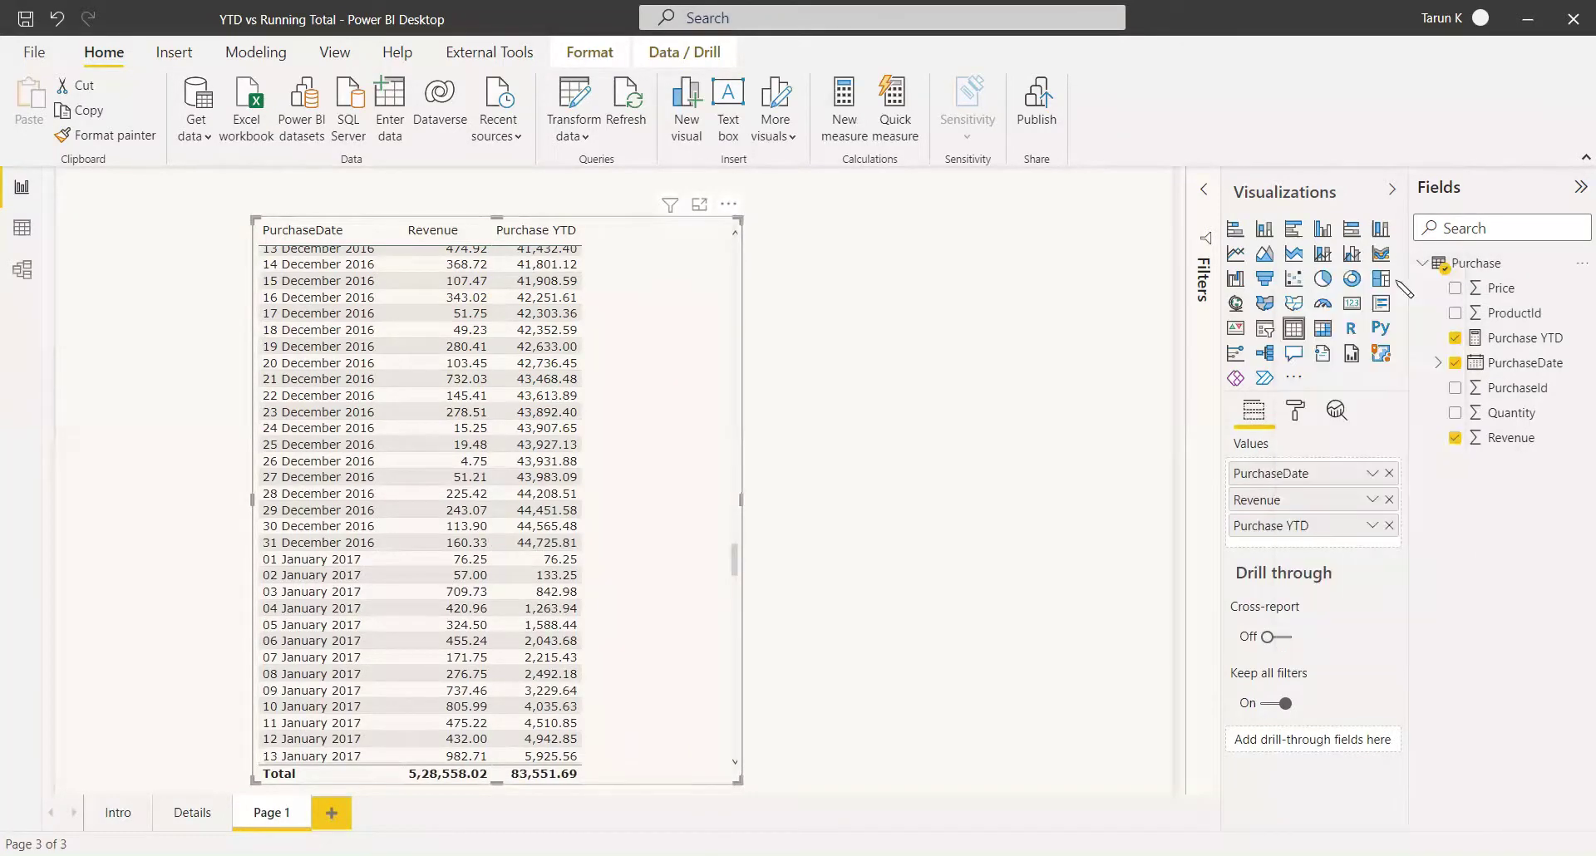
text(Pu)
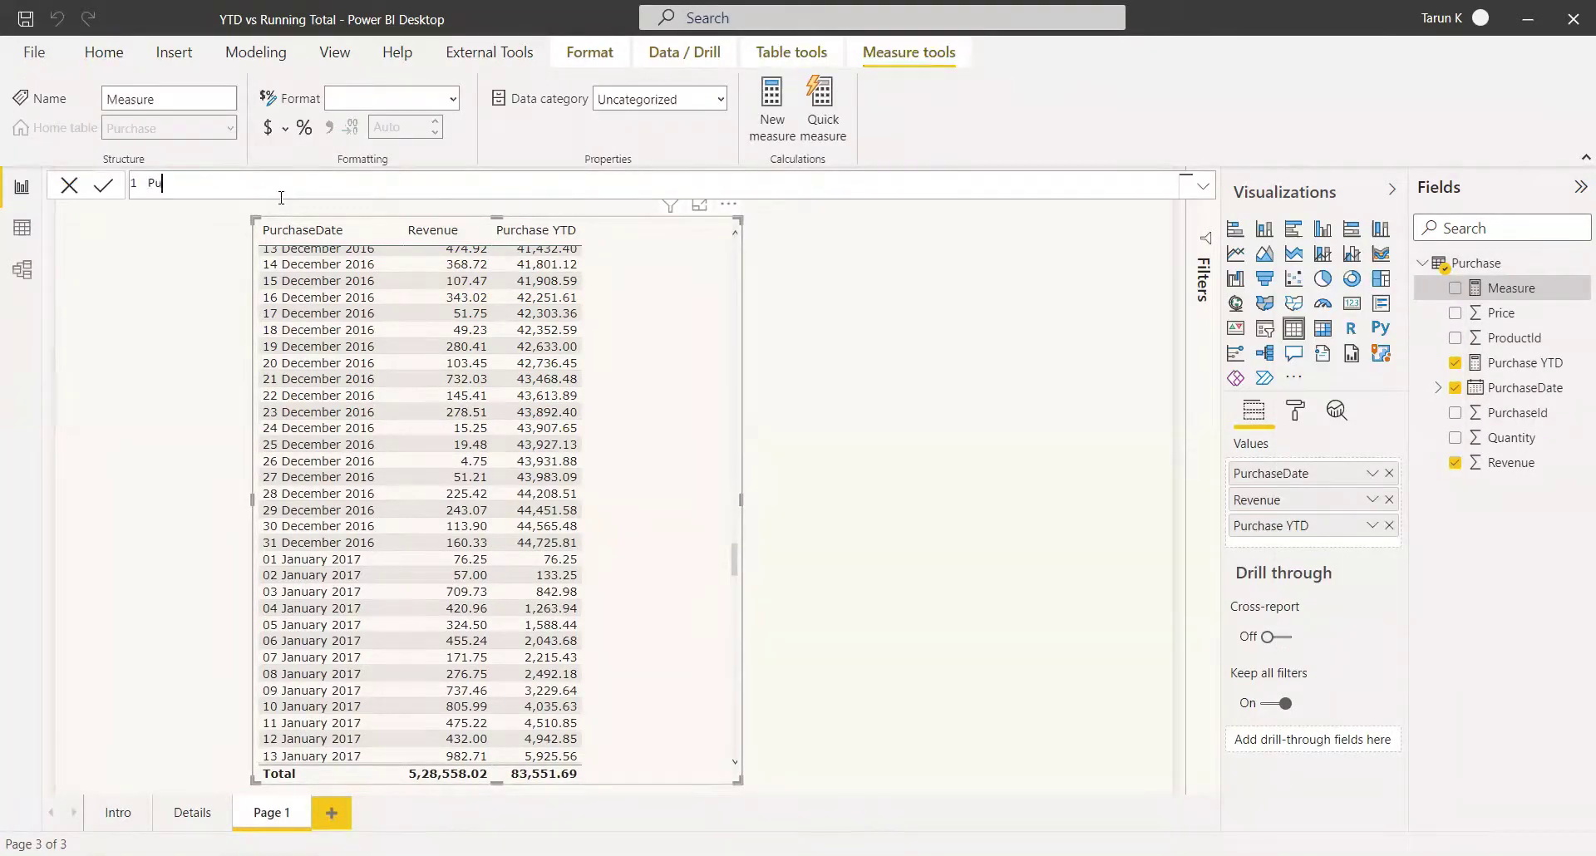
text(rchase Running / Cumulative Total =)
text(CALCULATE()
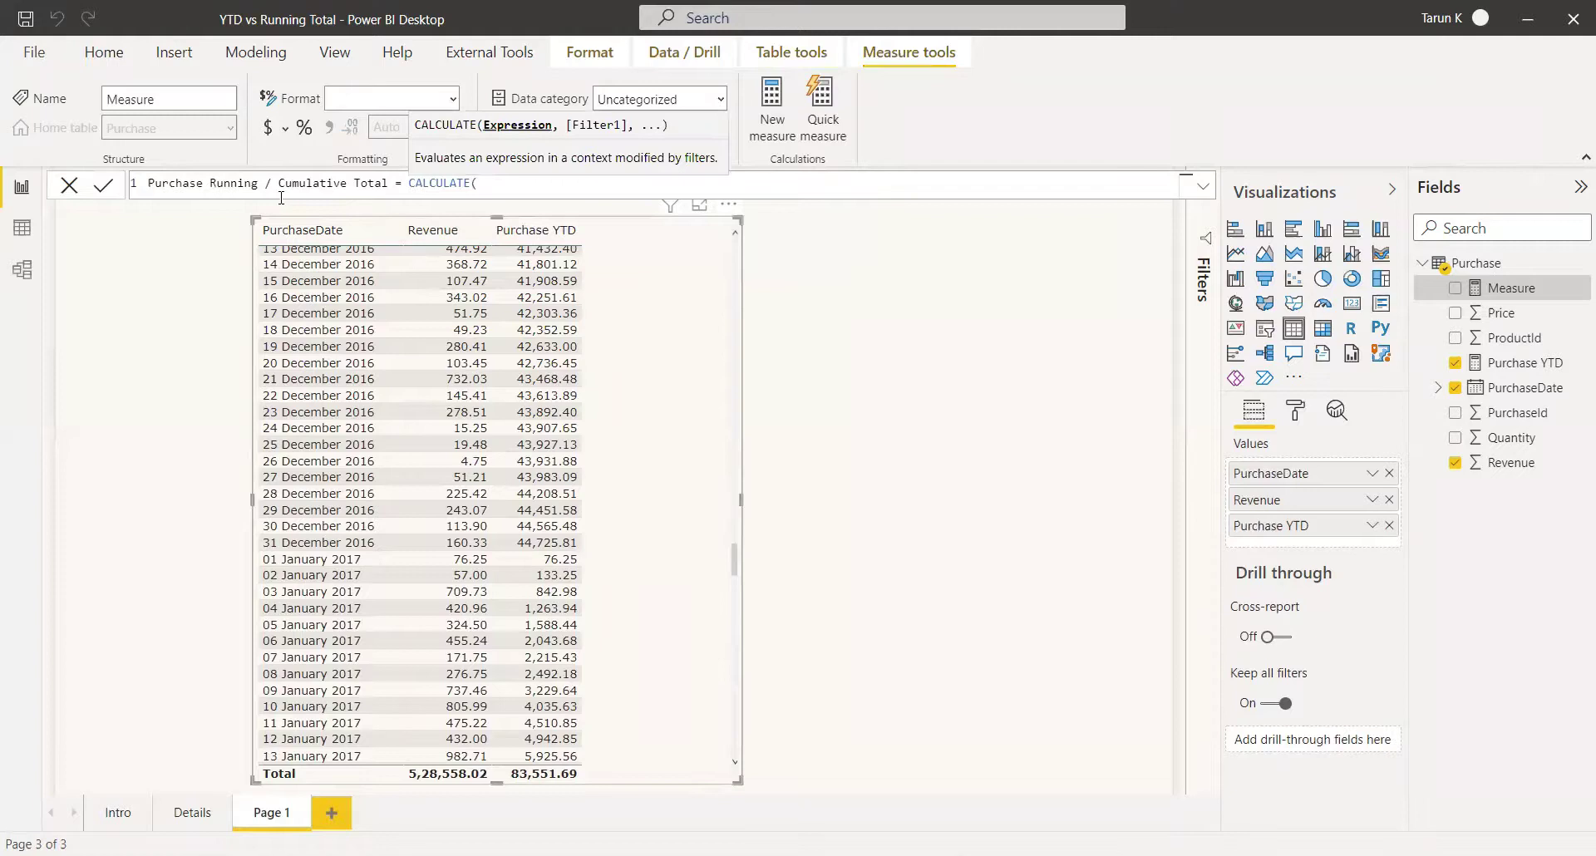
text(SUM()
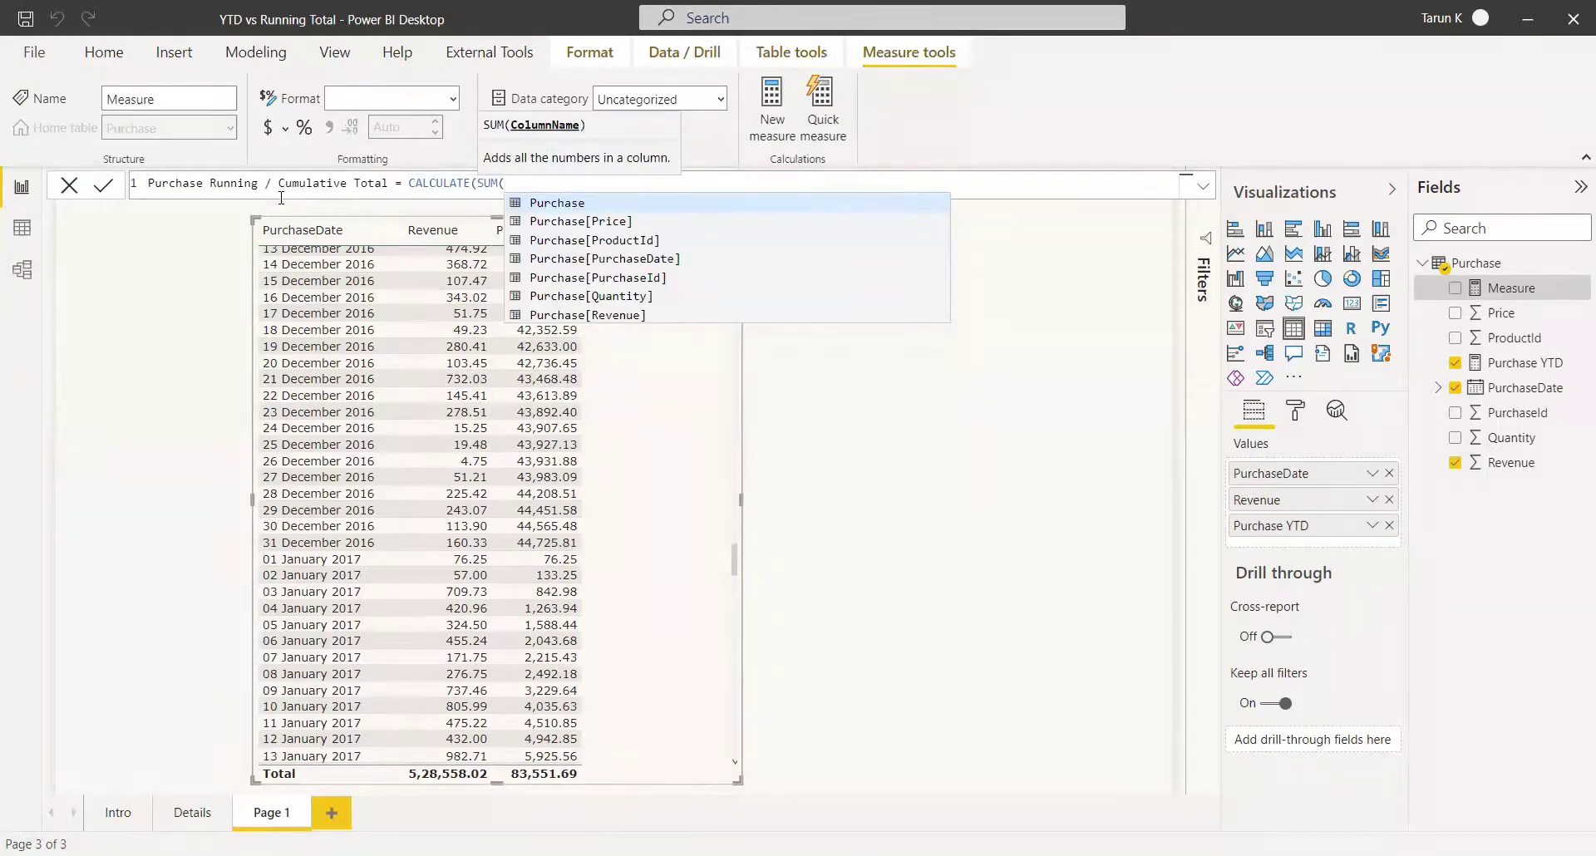
key(Down)
key(Down)
key(Down)
key(Down)
key(Down)
key(Down)
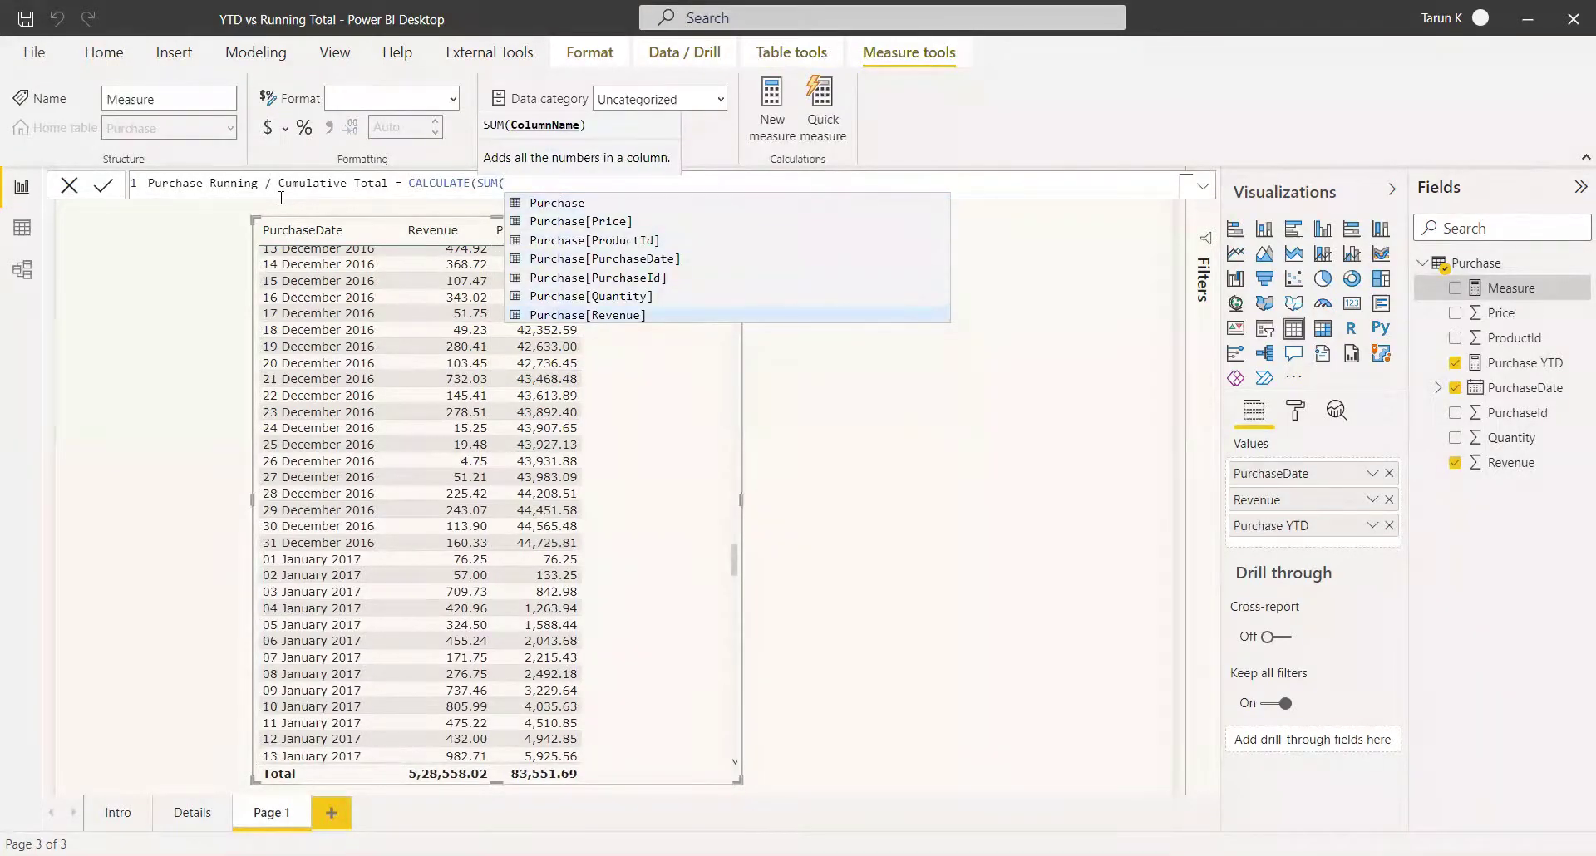
key(Tab)
text(), )
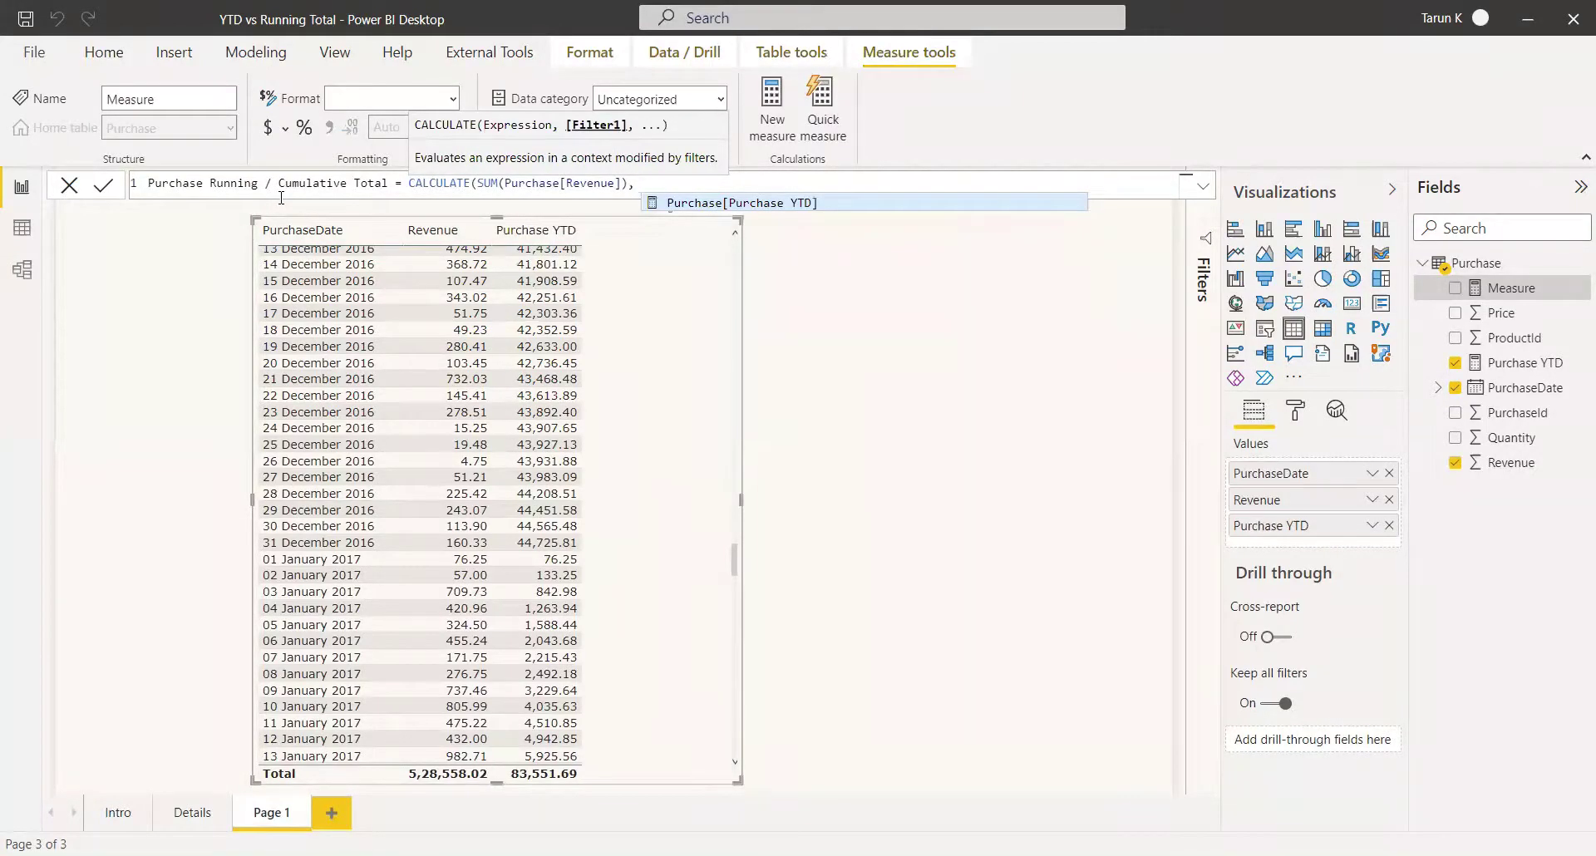
text(FILTER()
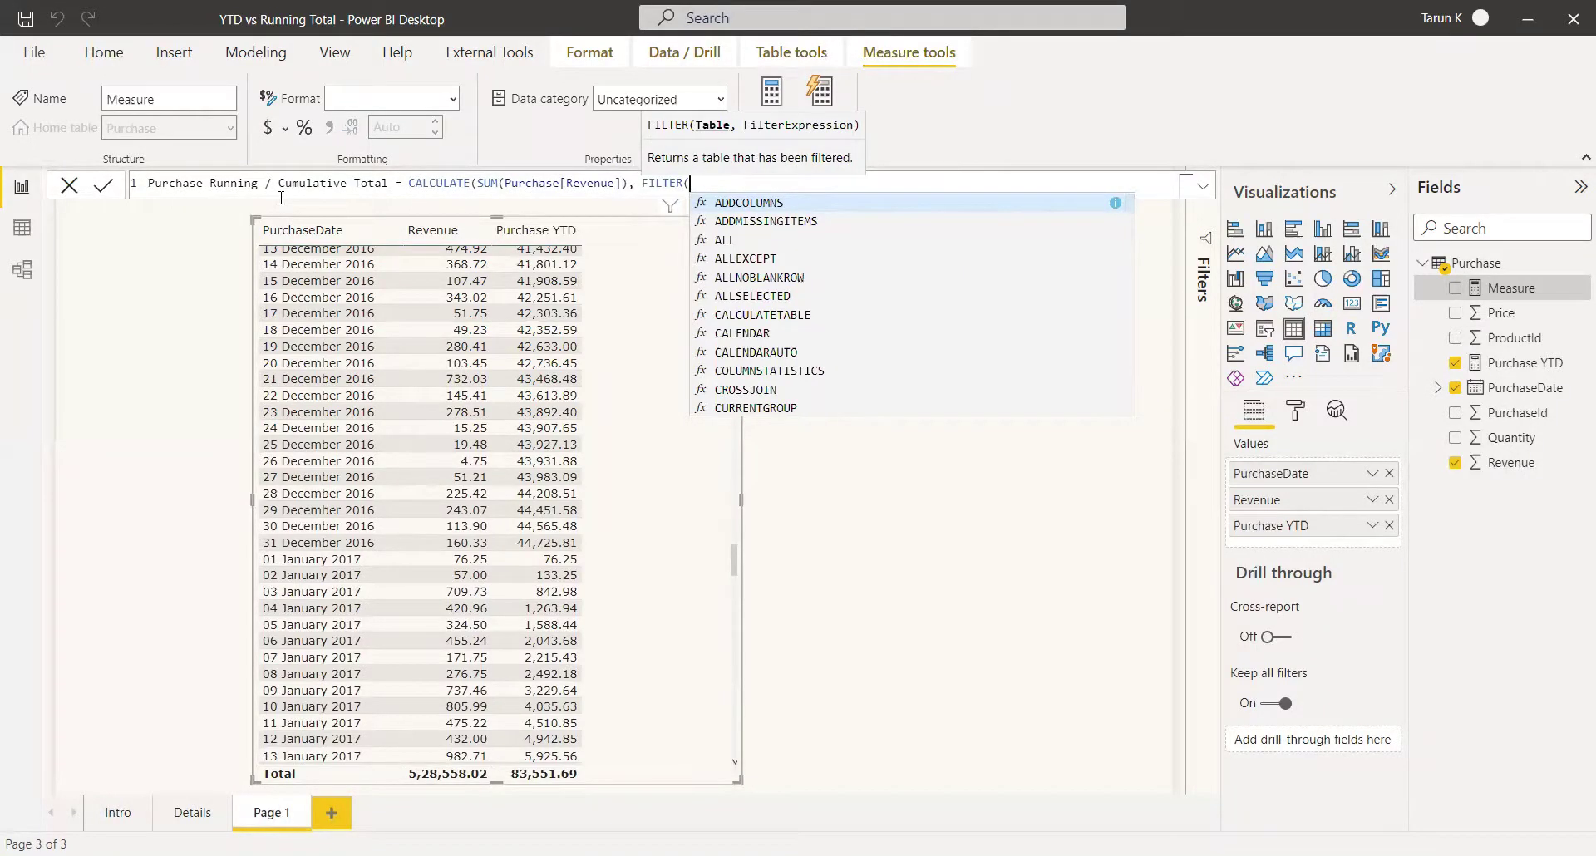
- Finish the filter as ALL(Purchase), Purchase[PurchaseDate] <= MAX(Purchase[PurchaseDate]) and commit it
text(ALL()
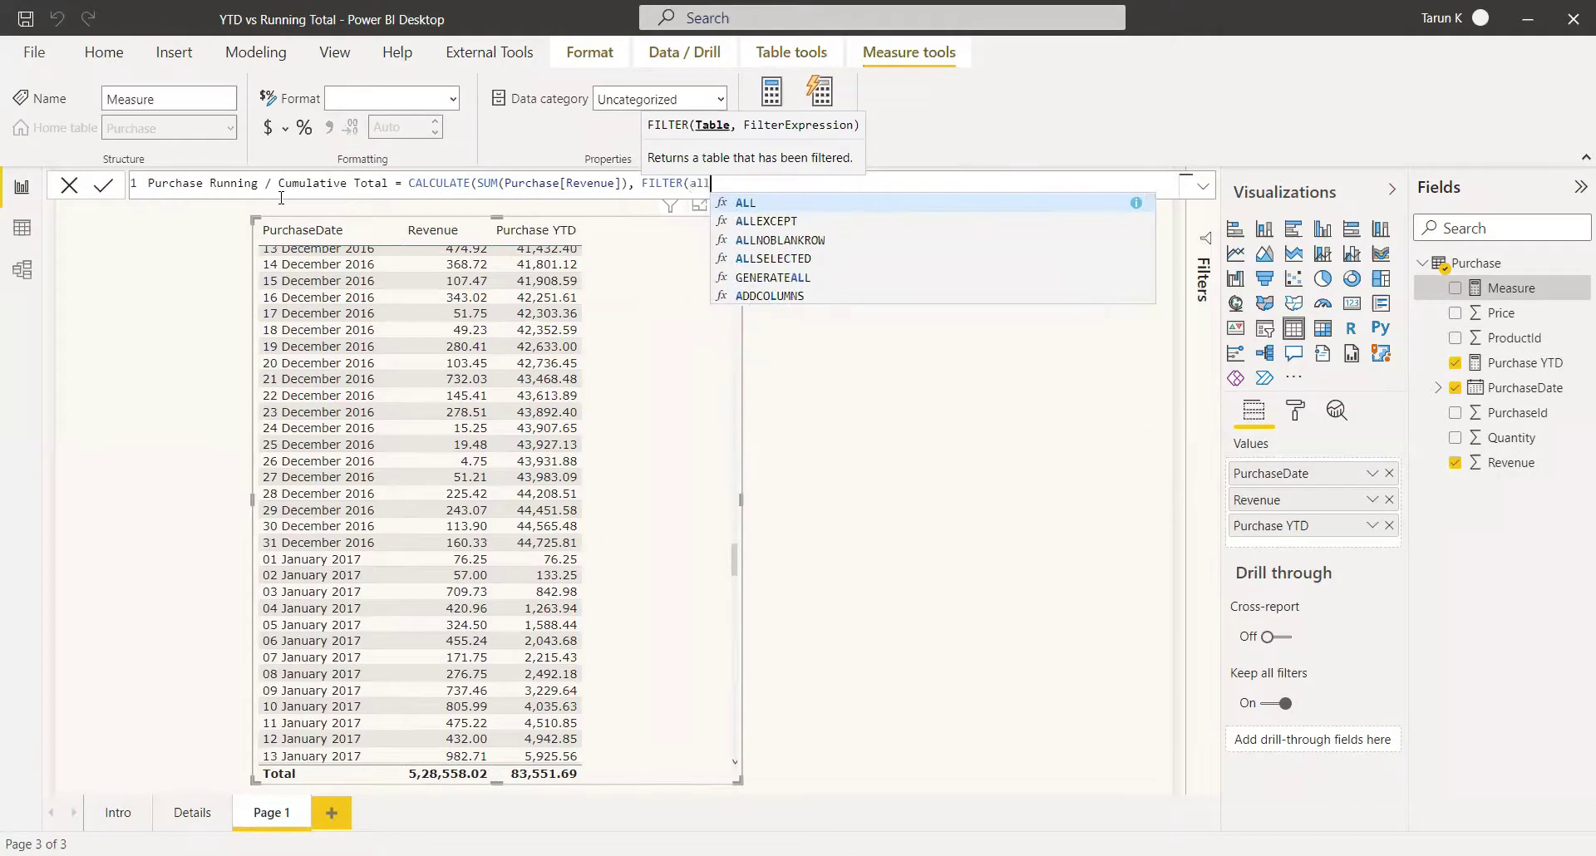
text(Purchase)
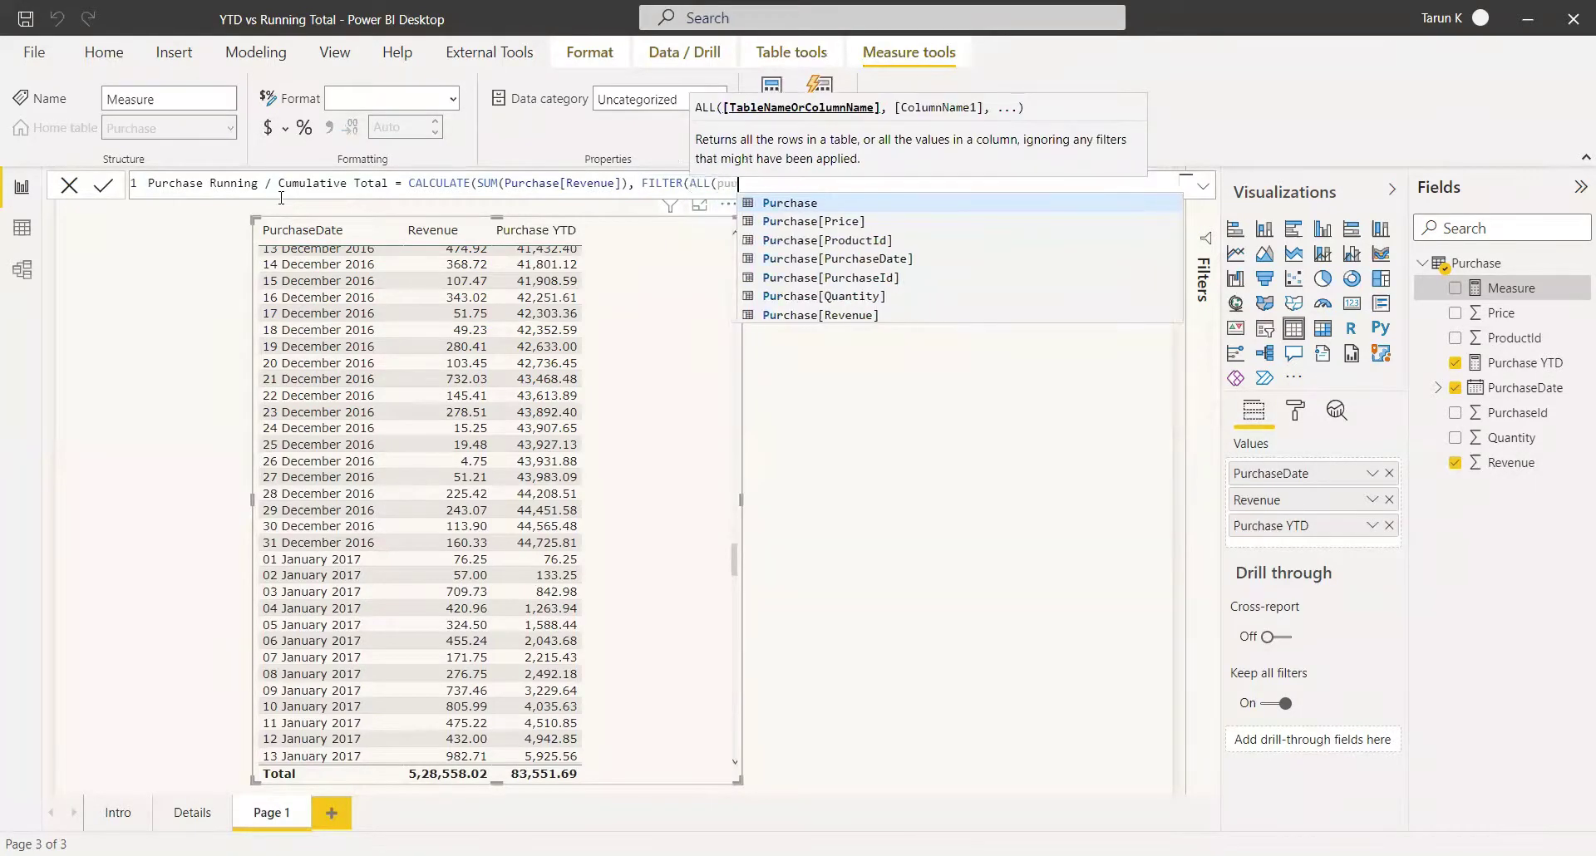
text())
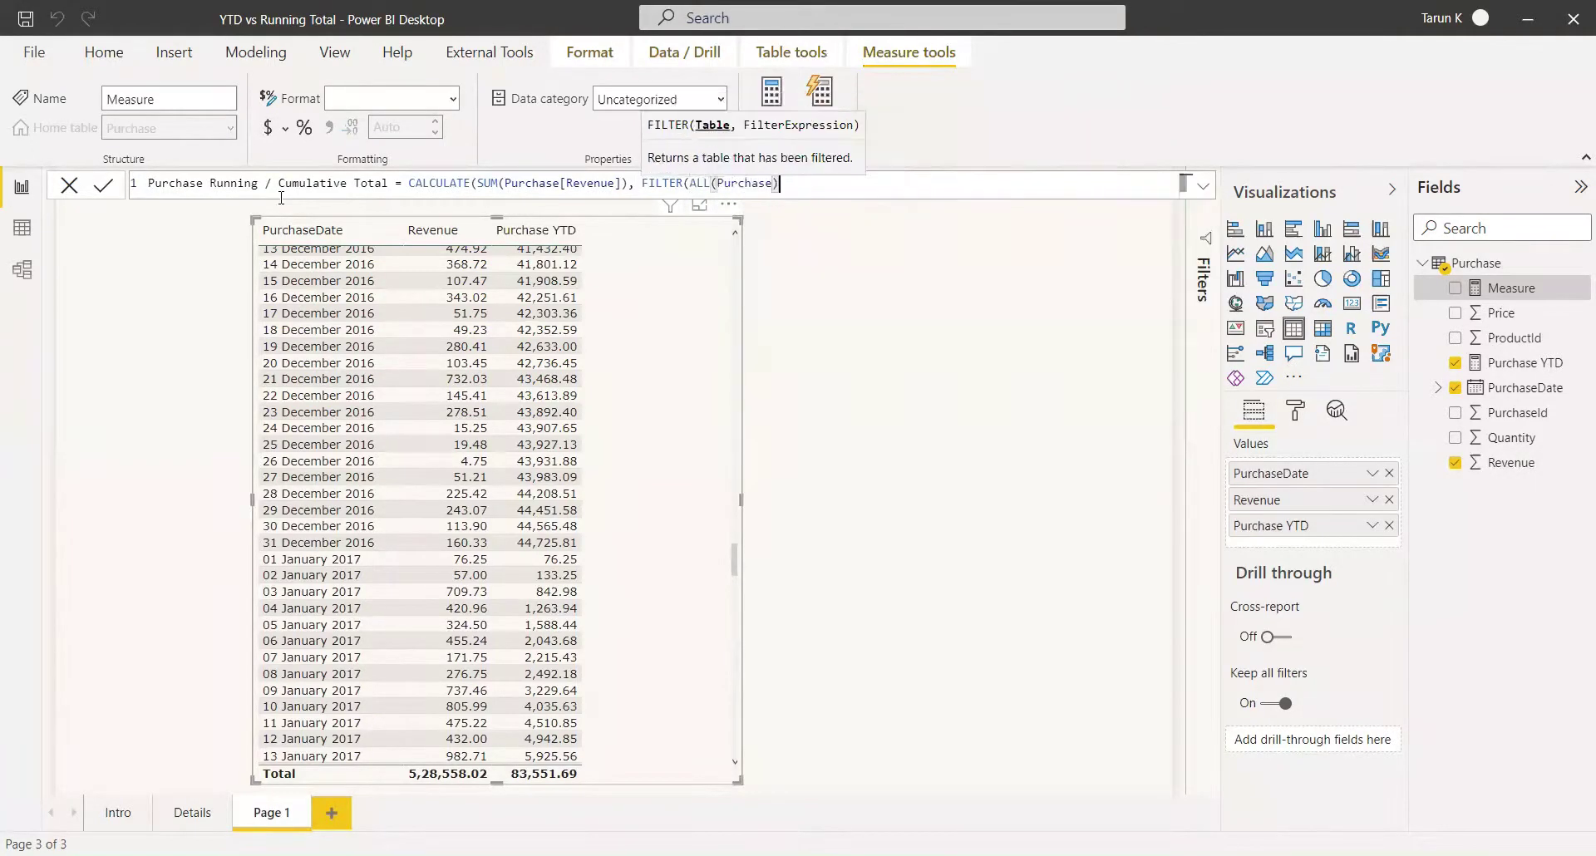
text(,)
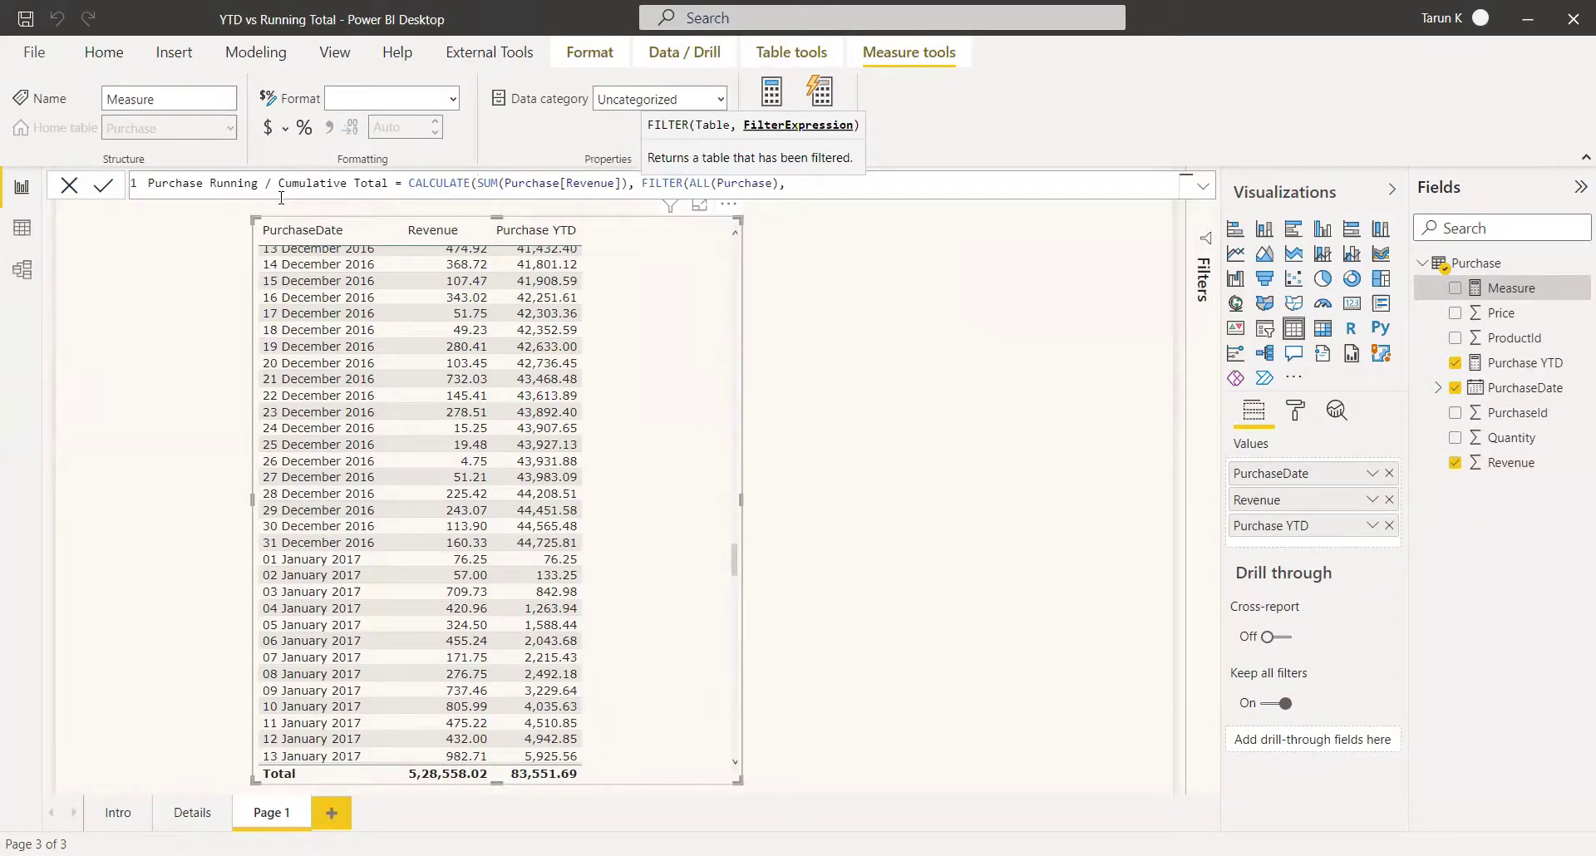
text(purch)
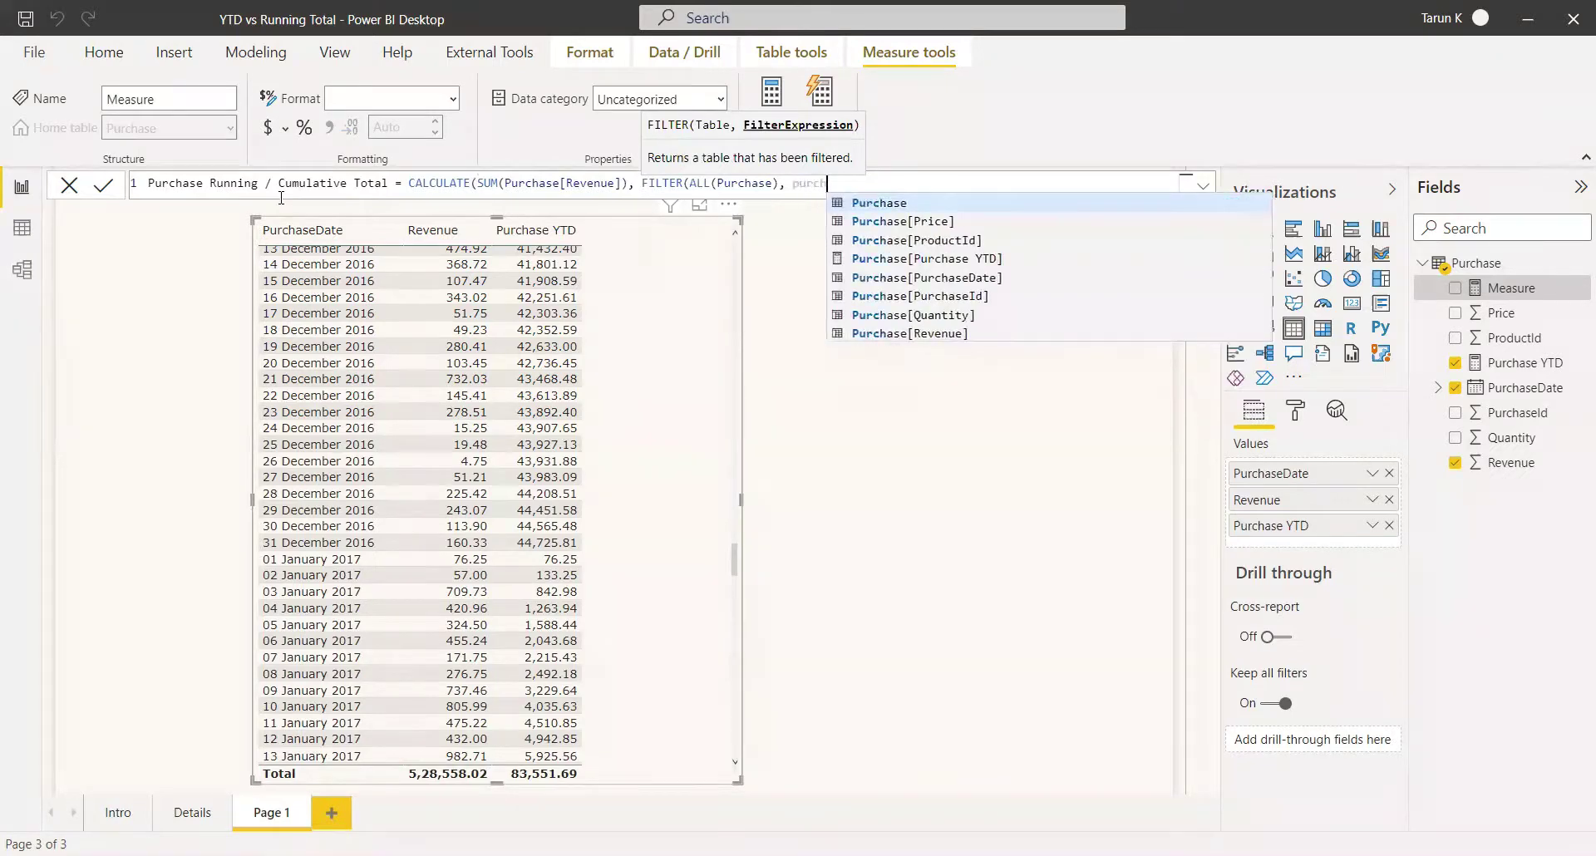
key(Down)
key(Down)
key(Down)
key(Down)
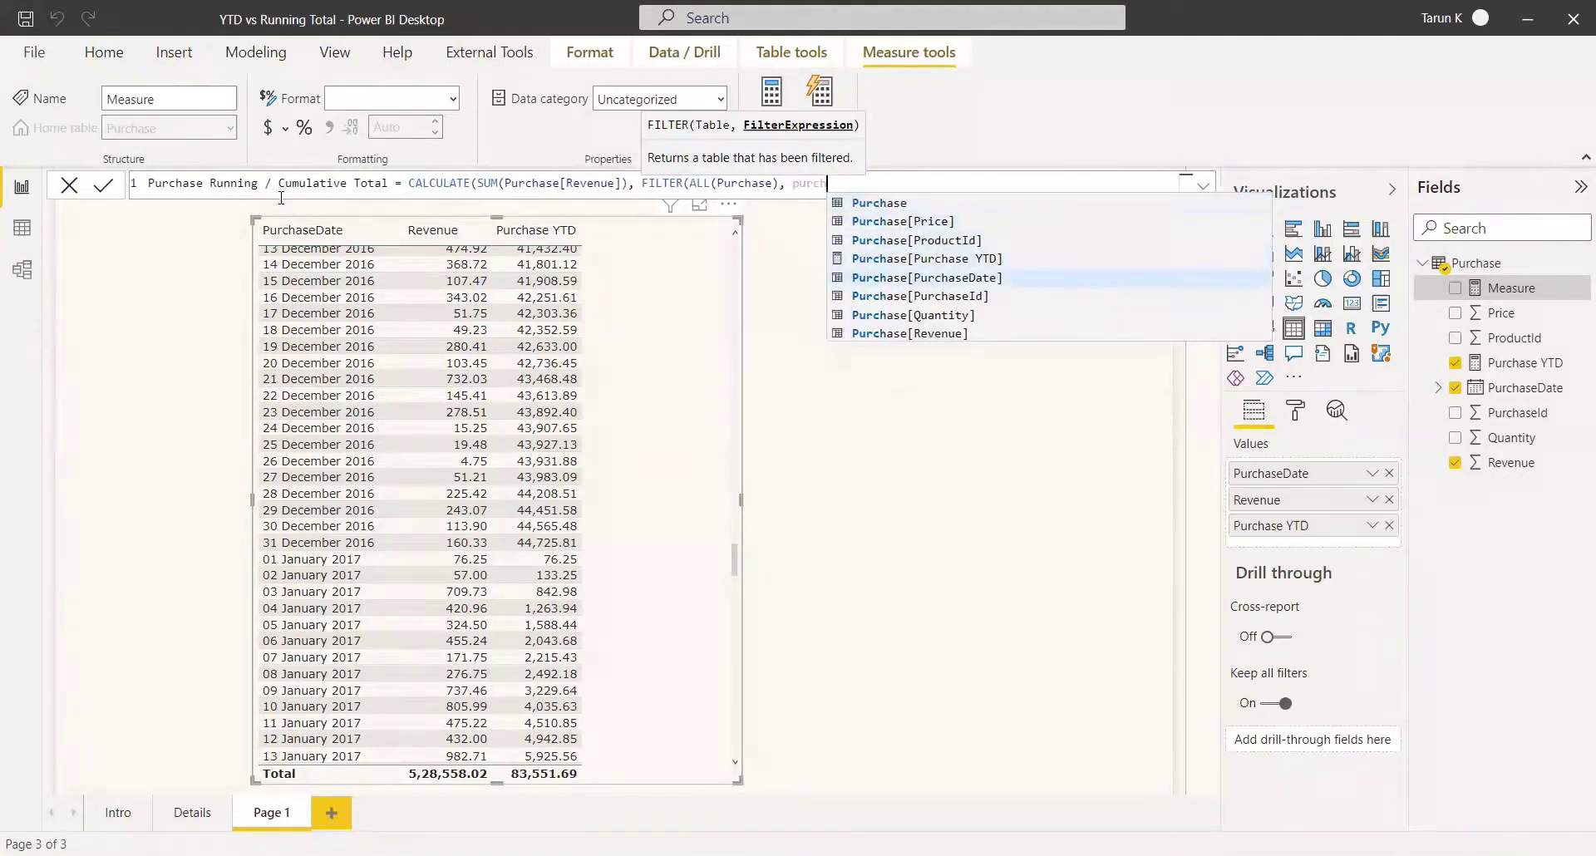
key(Tab)
text(<)
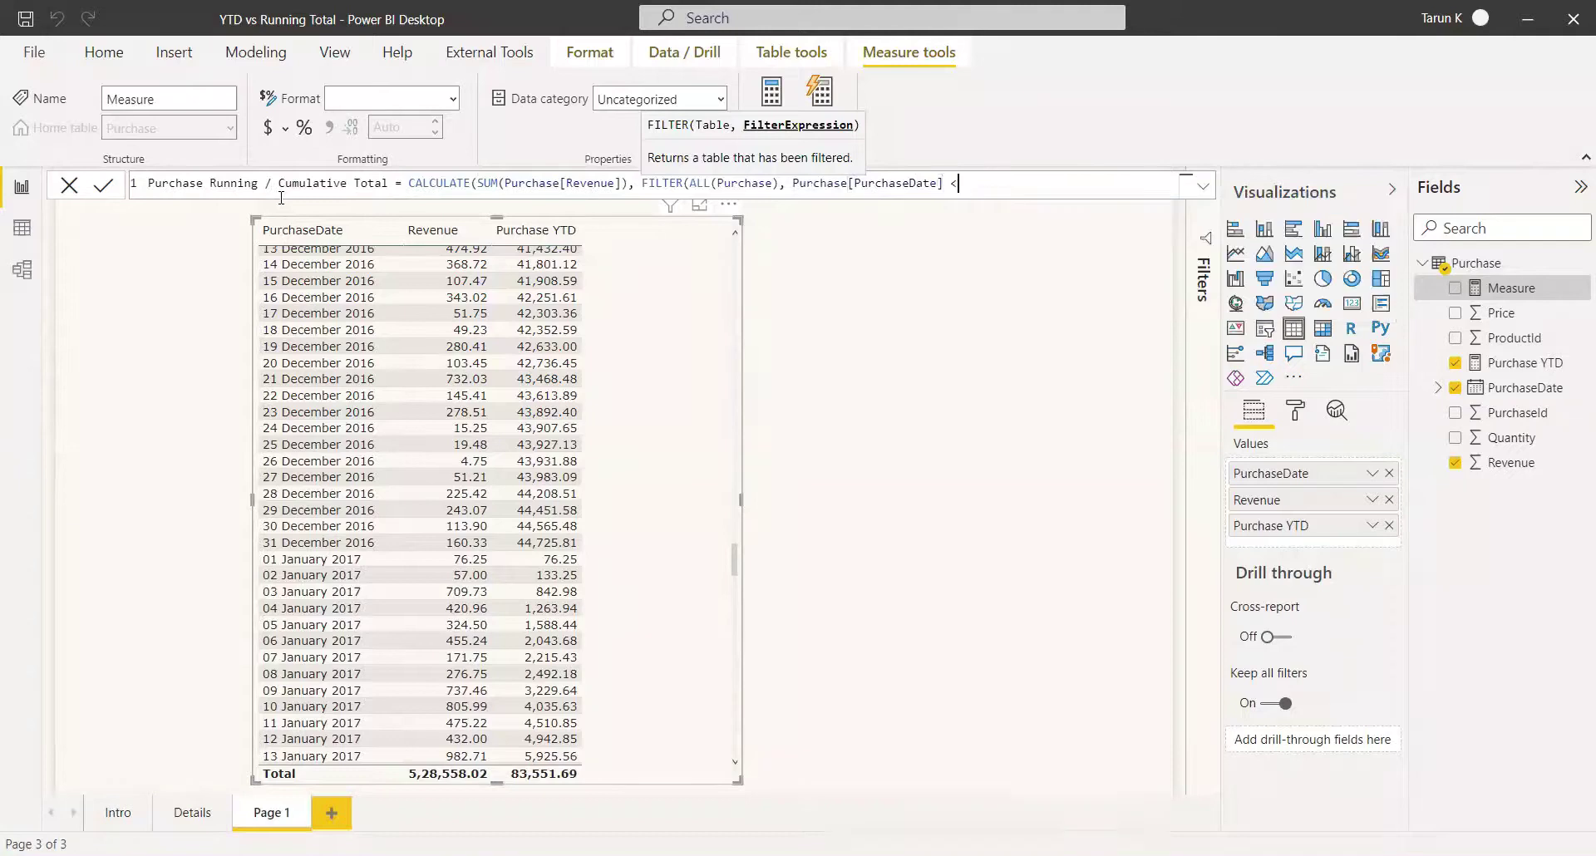
text(= max)
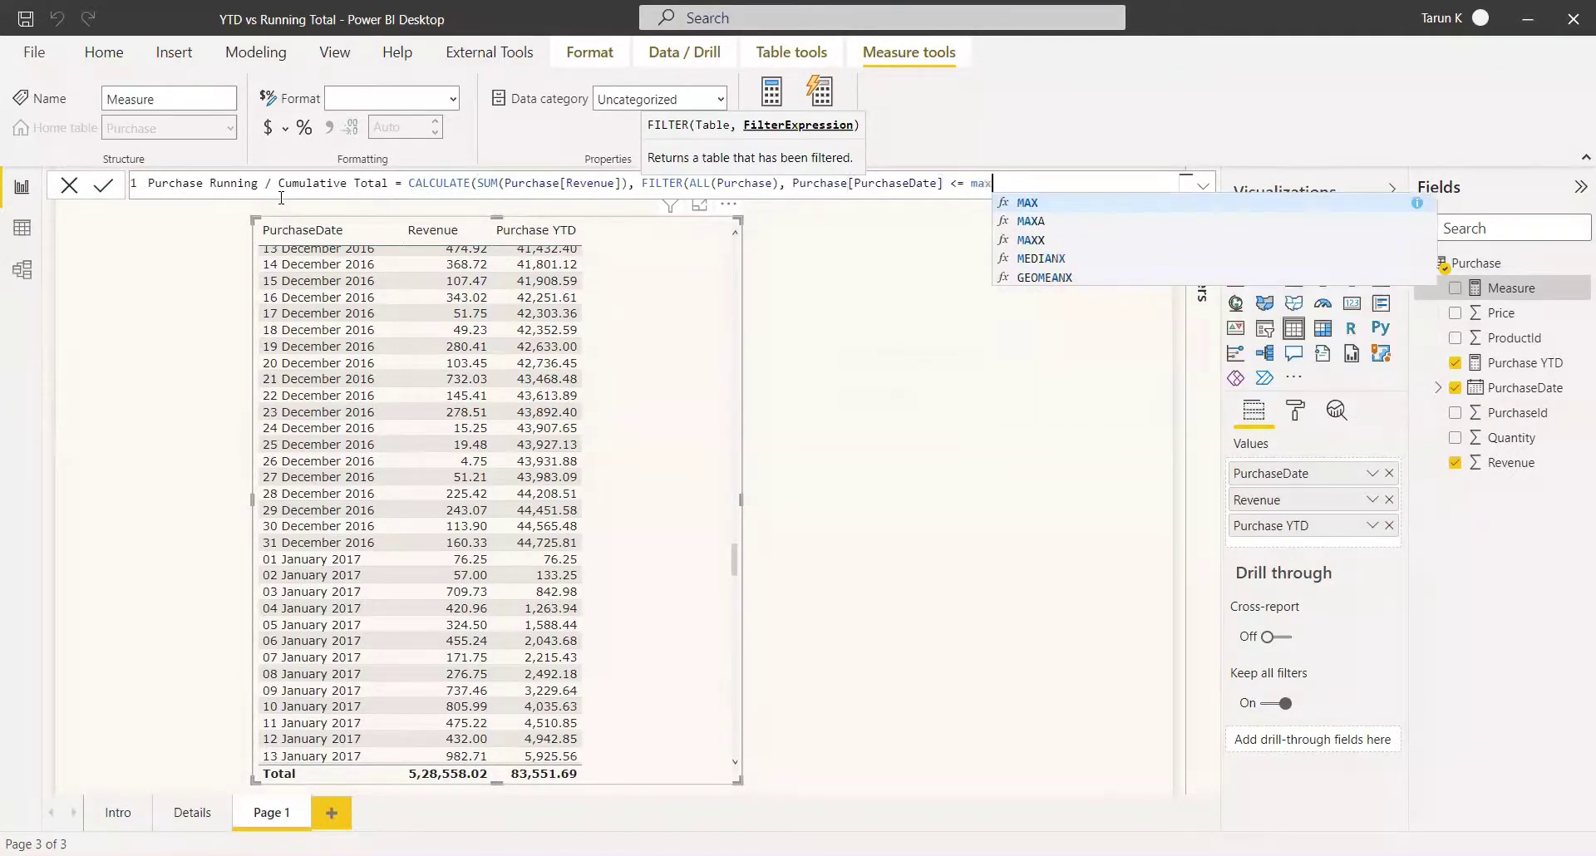
key(Tab)
text((Purchase[PurchaseDate]))))
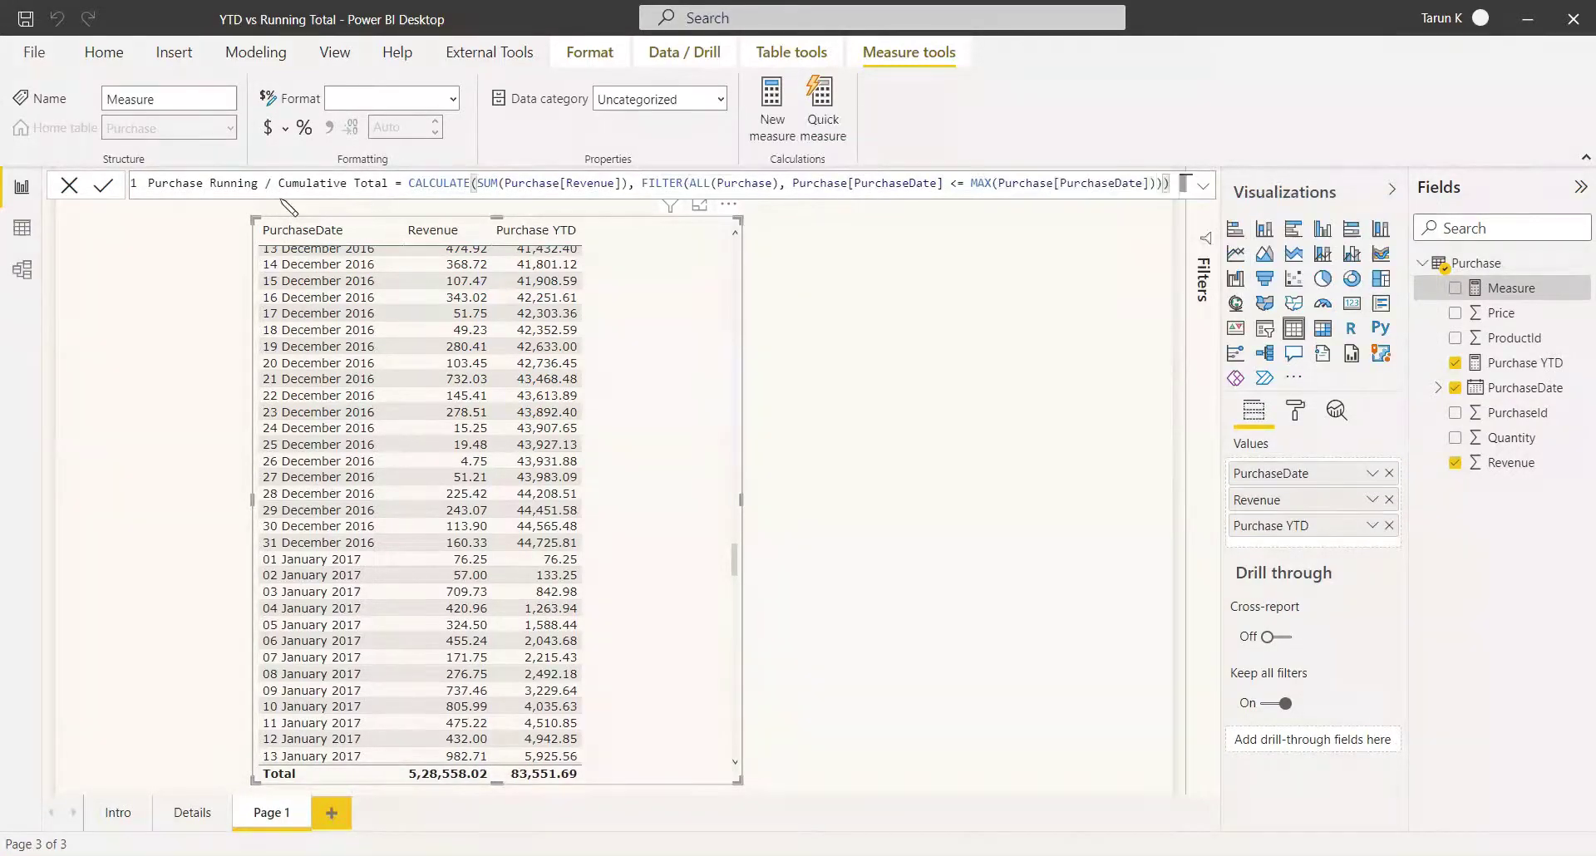
key(Return)
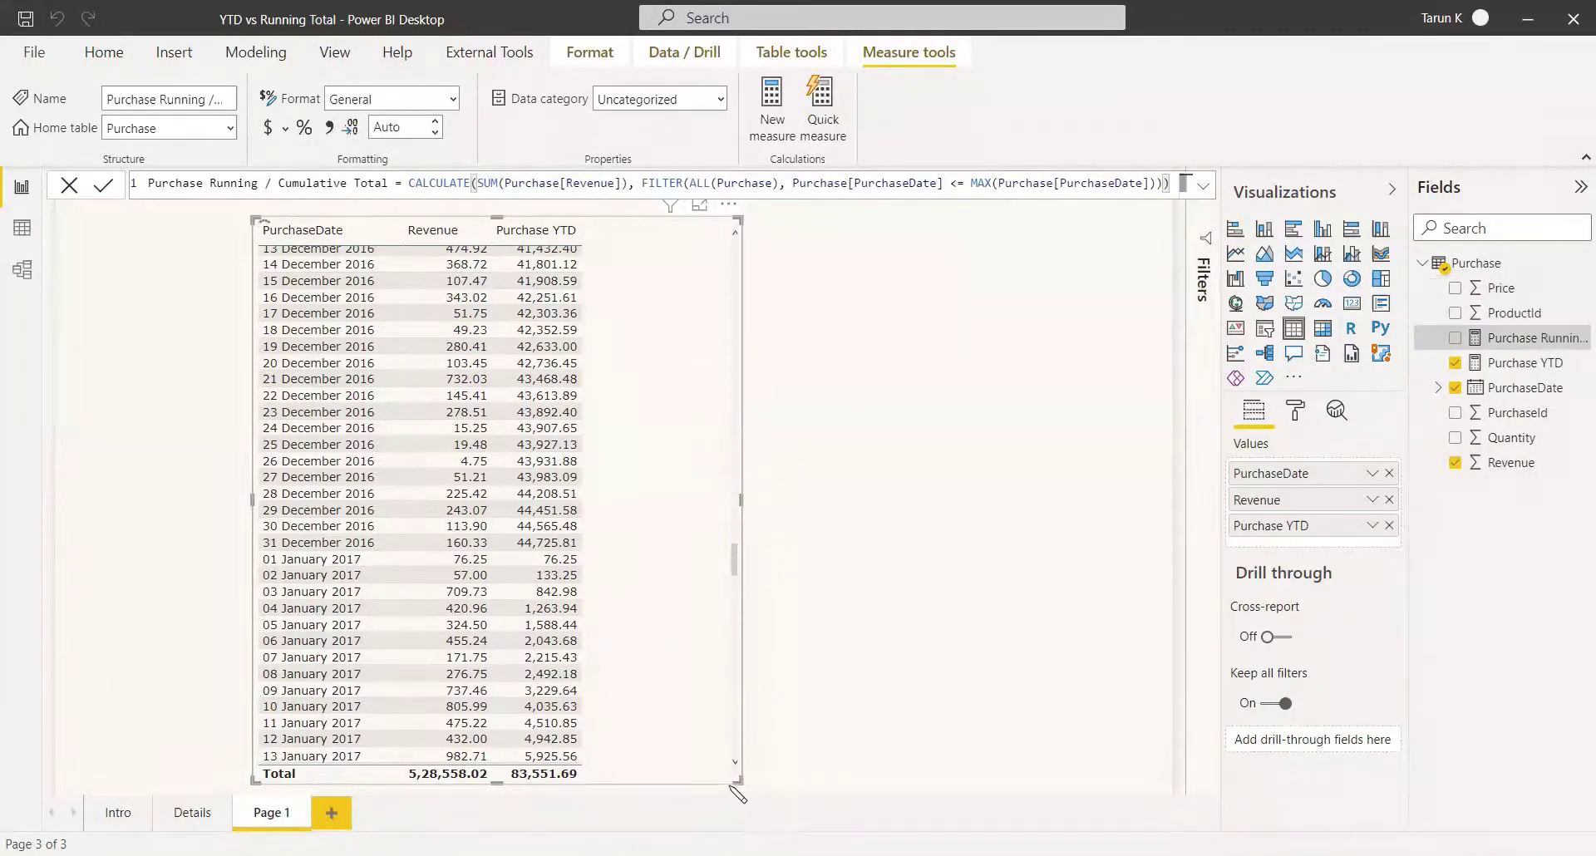
- Add the Purchase Running / Cumulative Total column to the table and view its top rows
click(1455, 337)
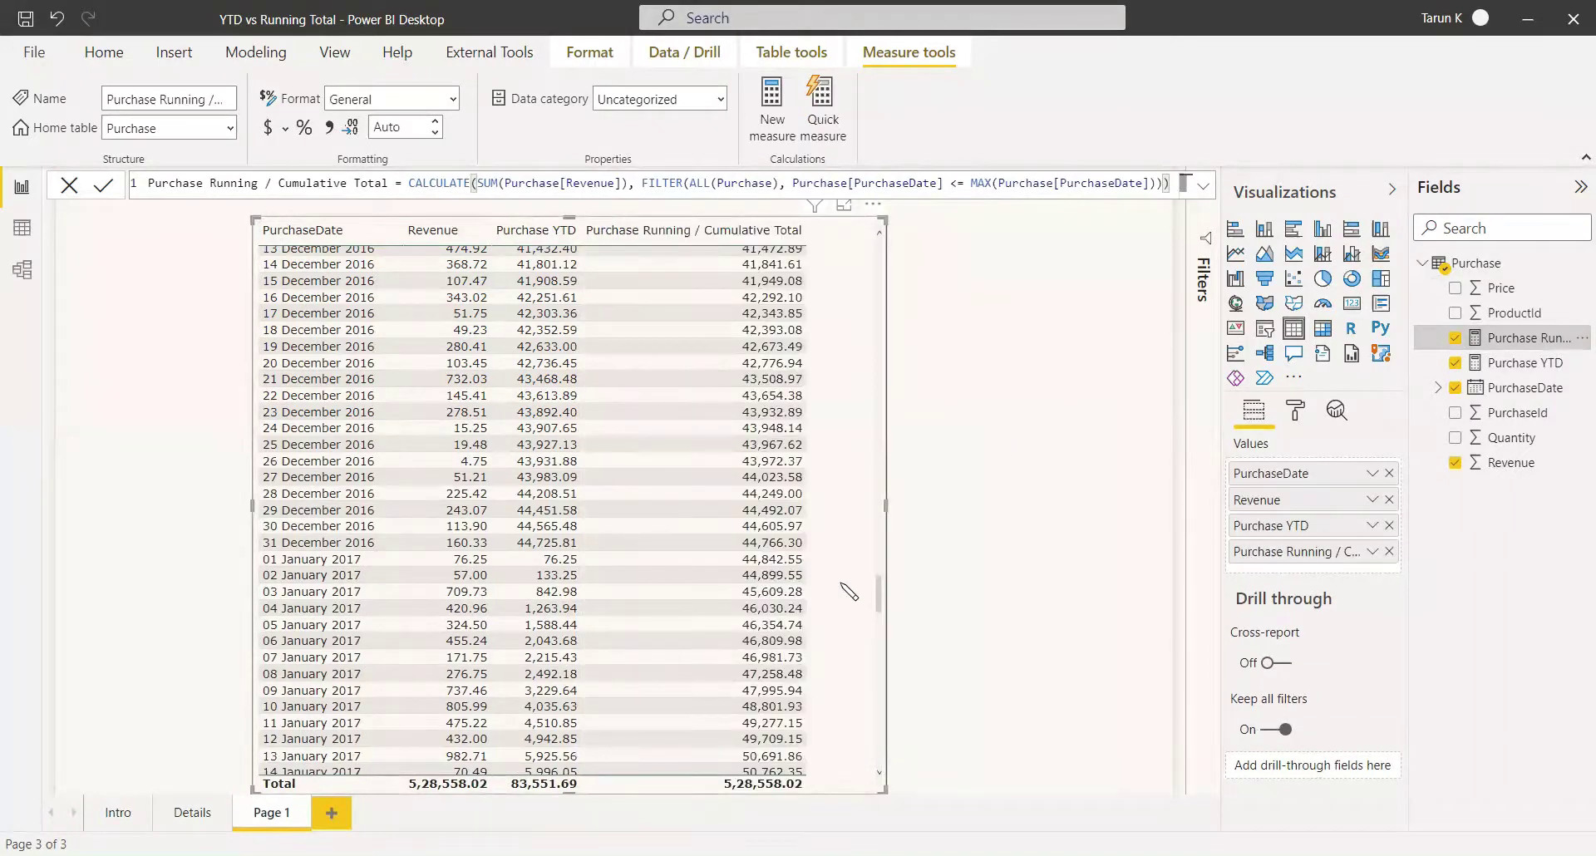
scroll(846, 590, up, 10)
scroll(846, 590, up, 15)
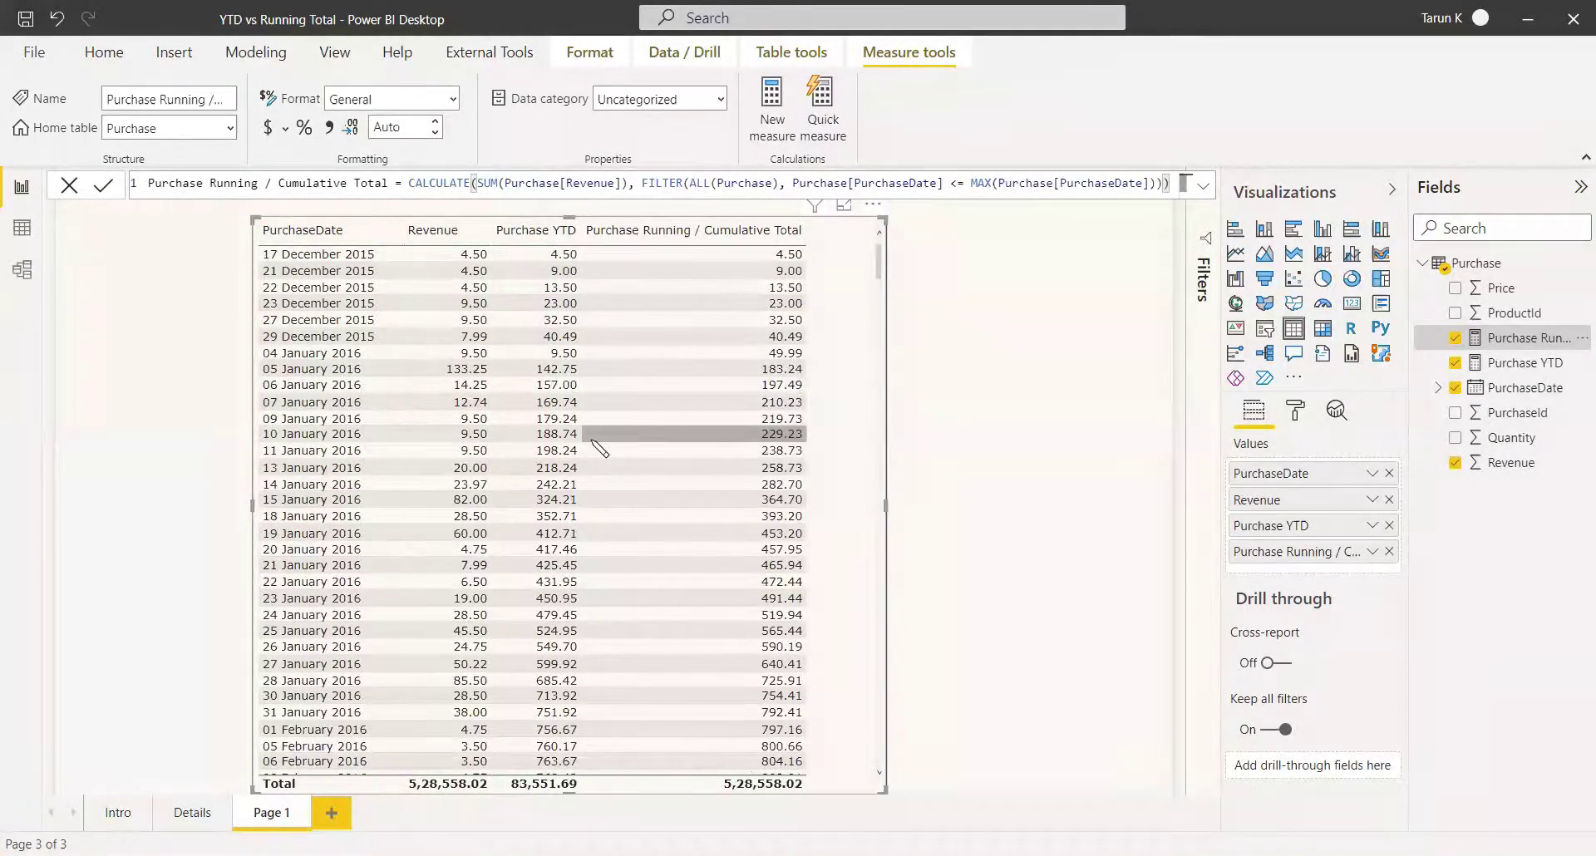
scroll(600, 449, down, 12)
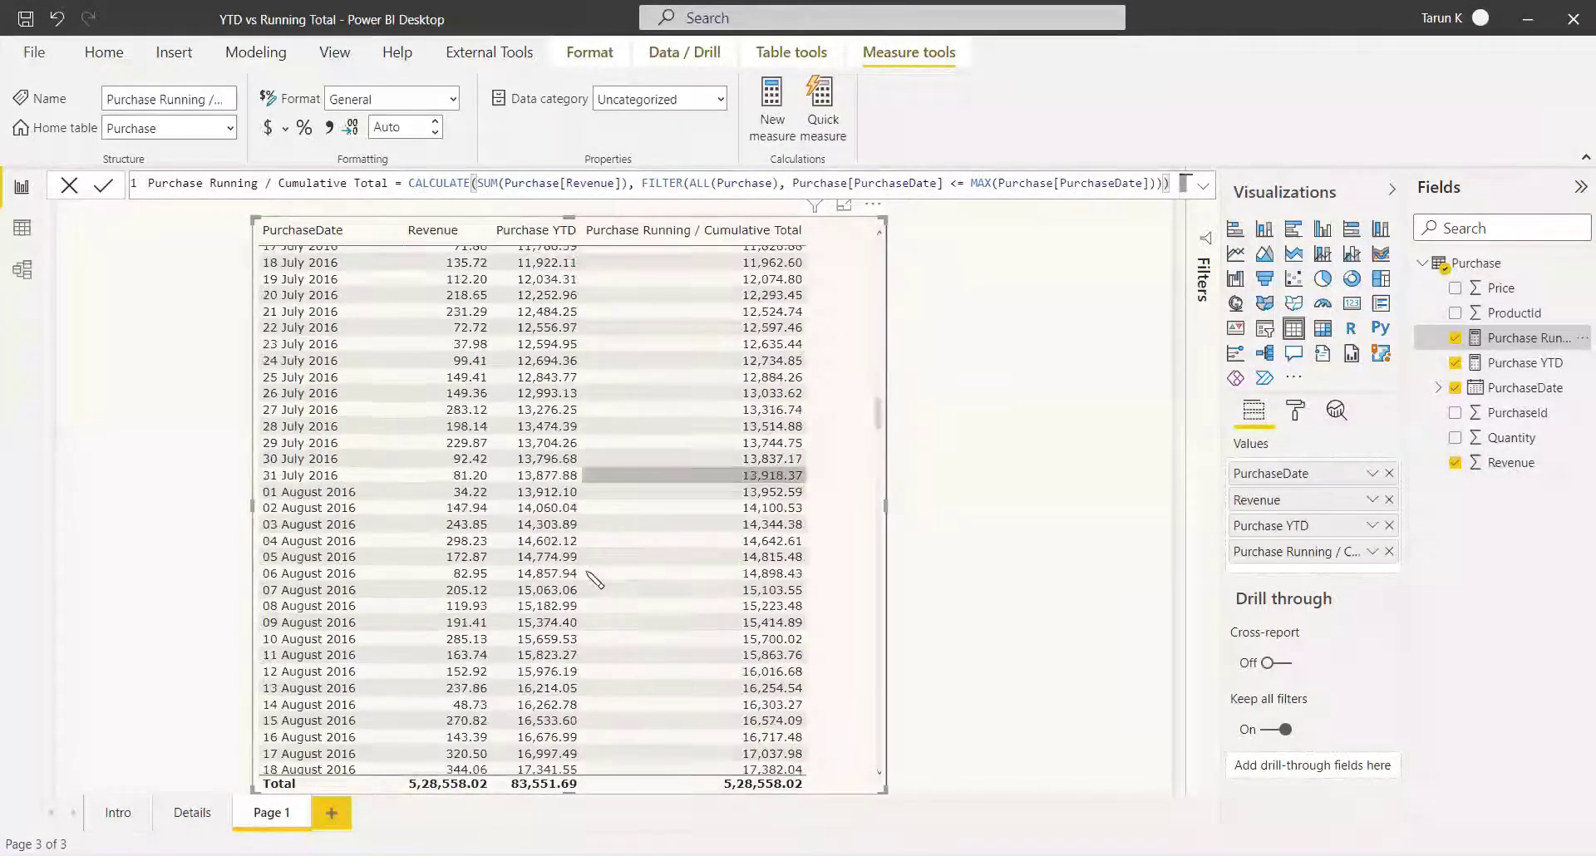
scroll(595, 580, down, 10)
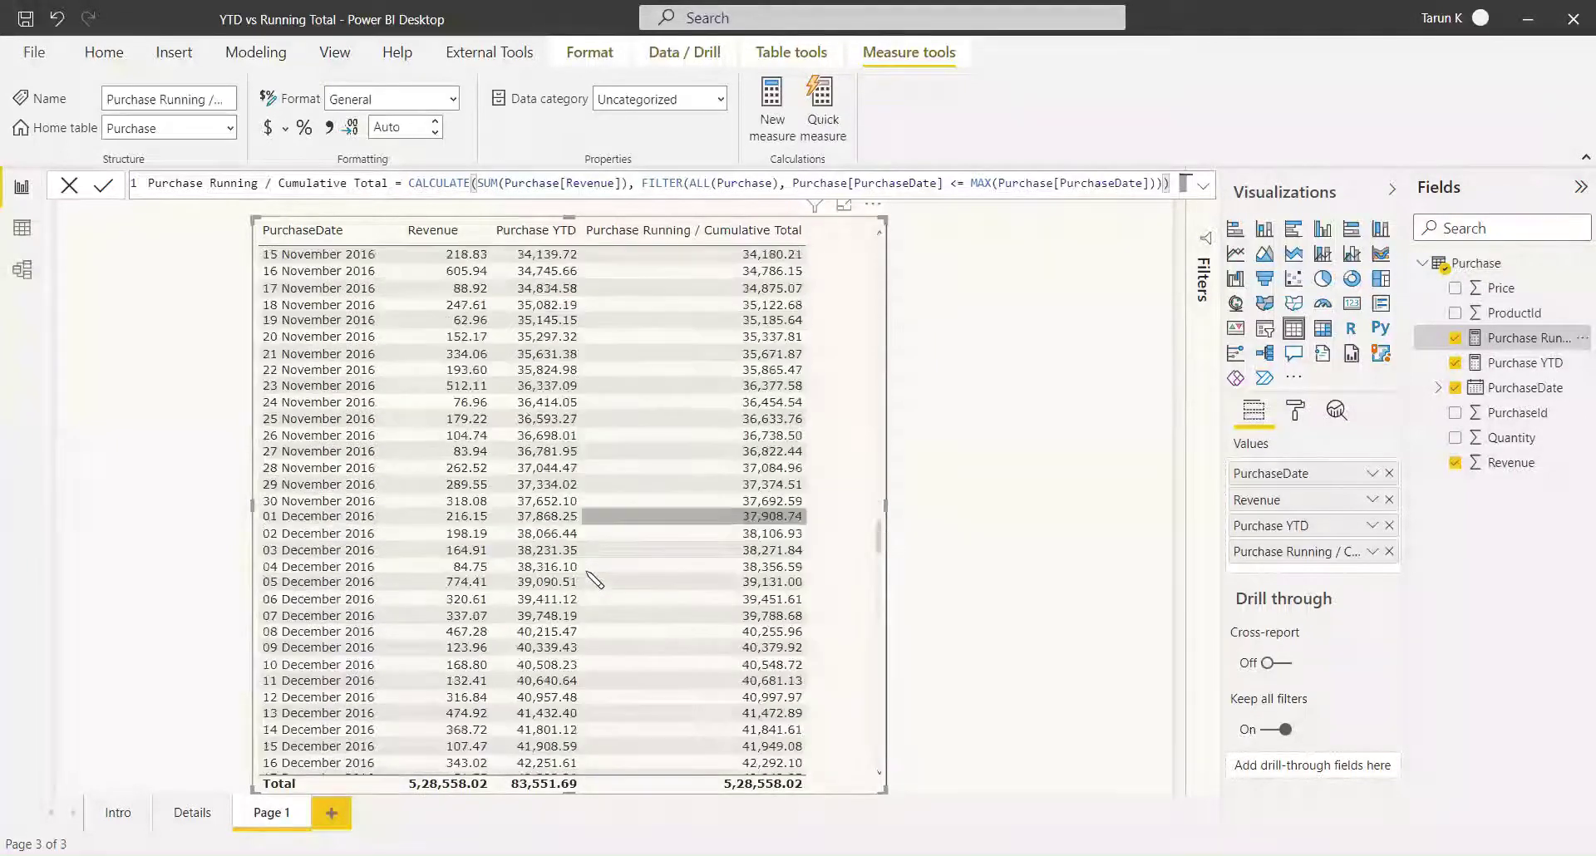
scroll(595, 580, down, 3)
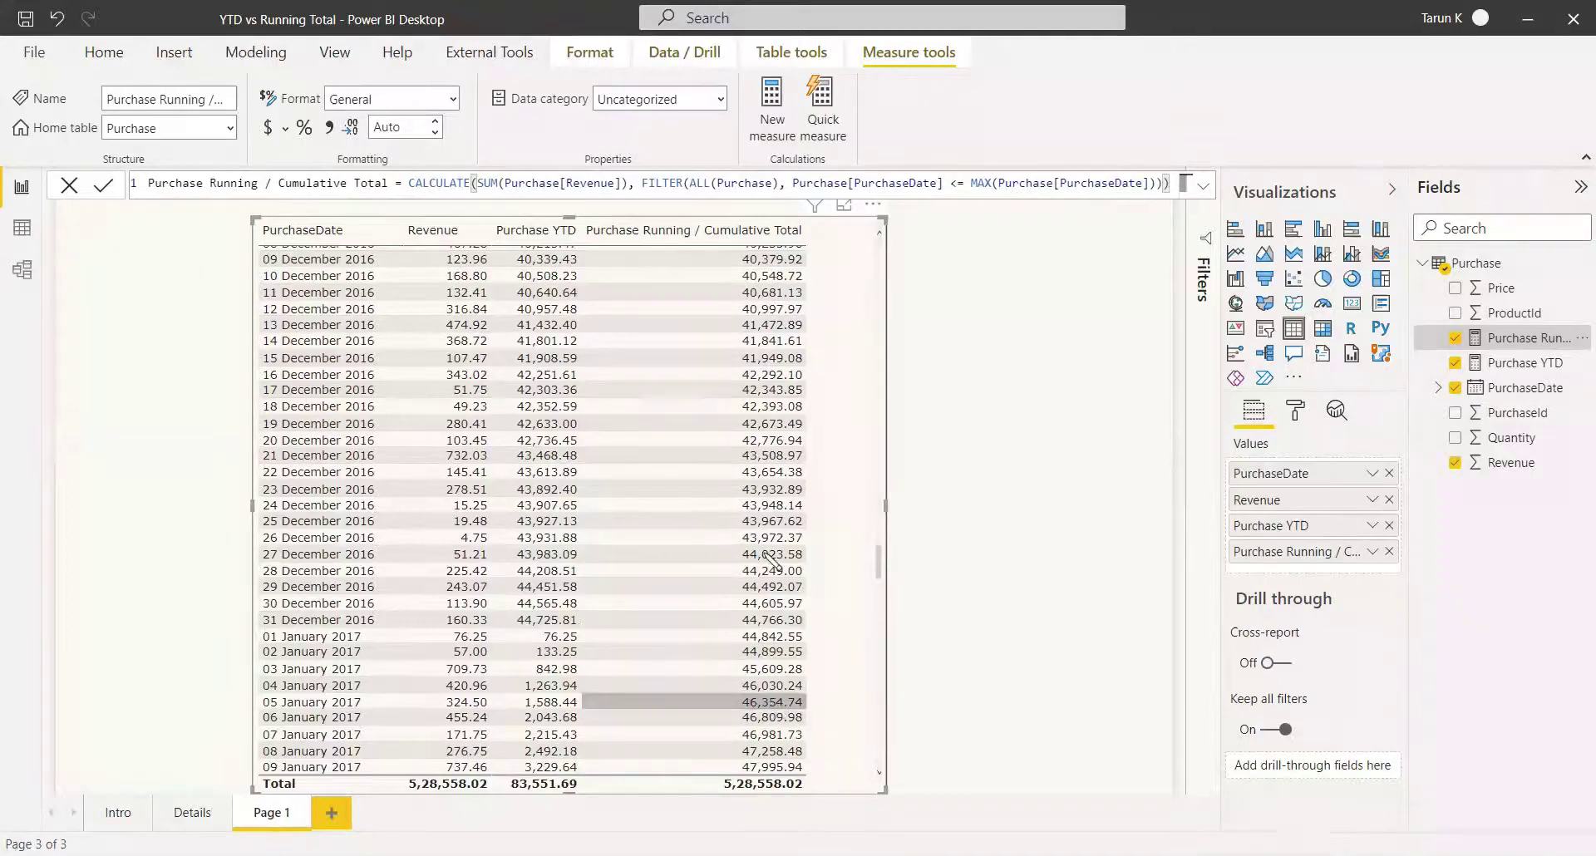
scroll(625, 520, down, 3)
scroll(773, 582, down, 20)
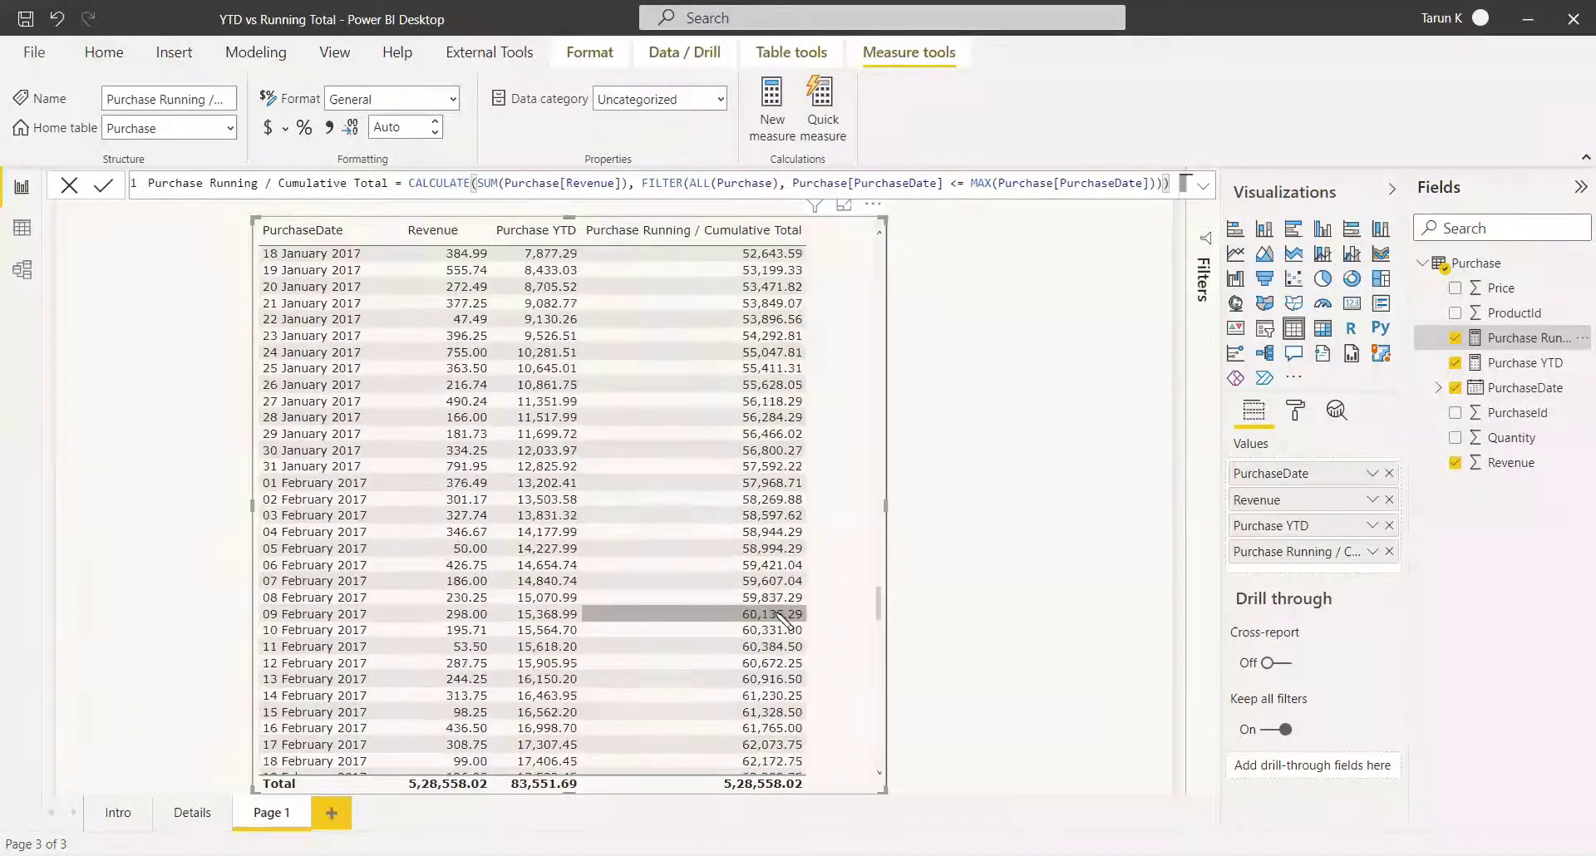
scroll(776, 748, down, 20)
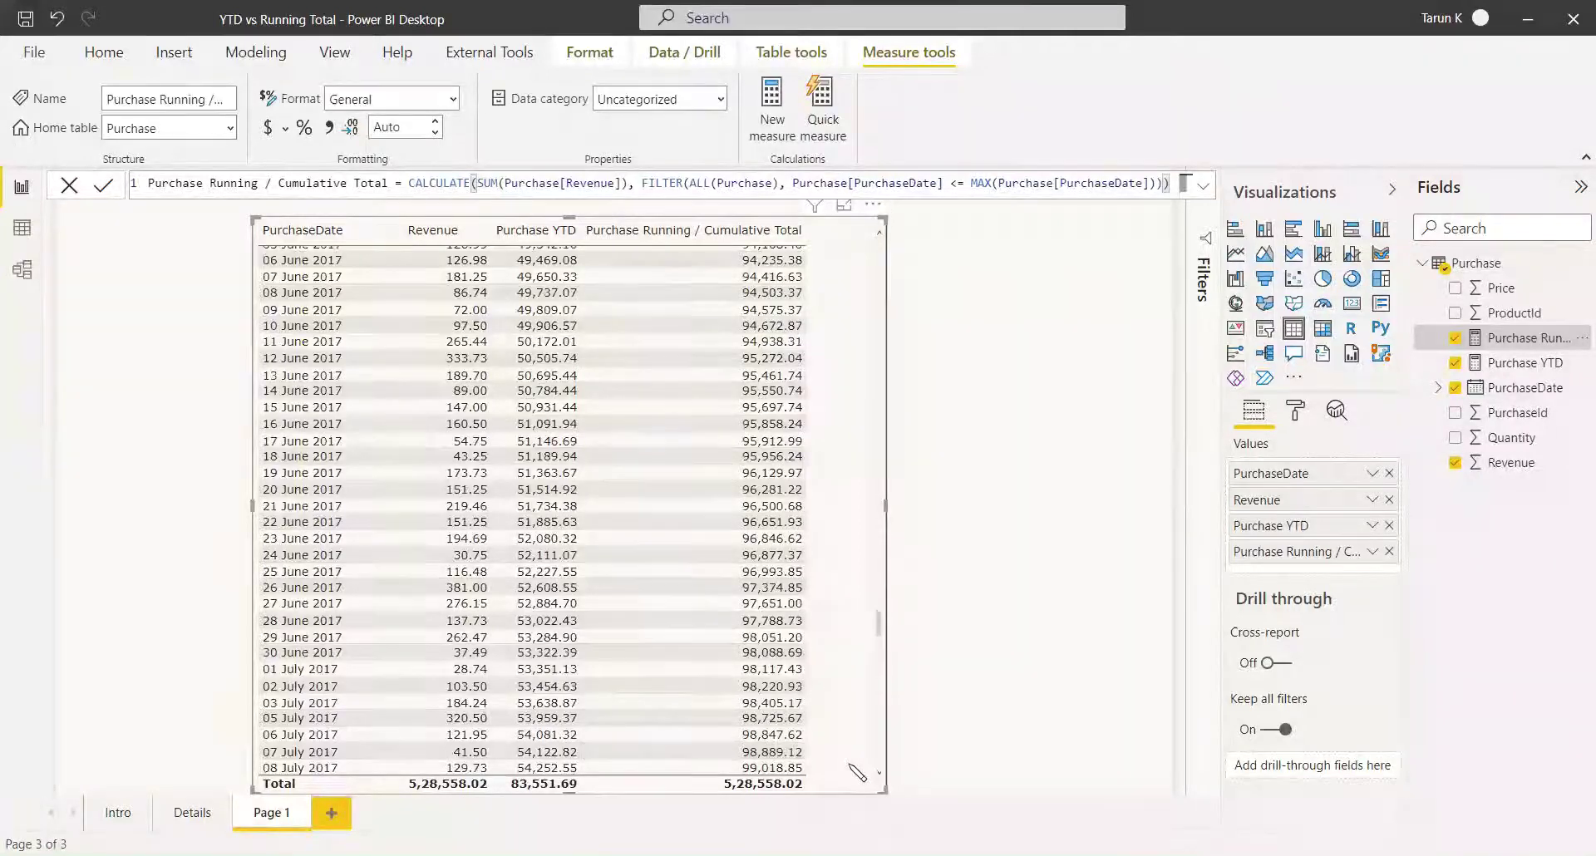
scroll(856, 772, down, 3)
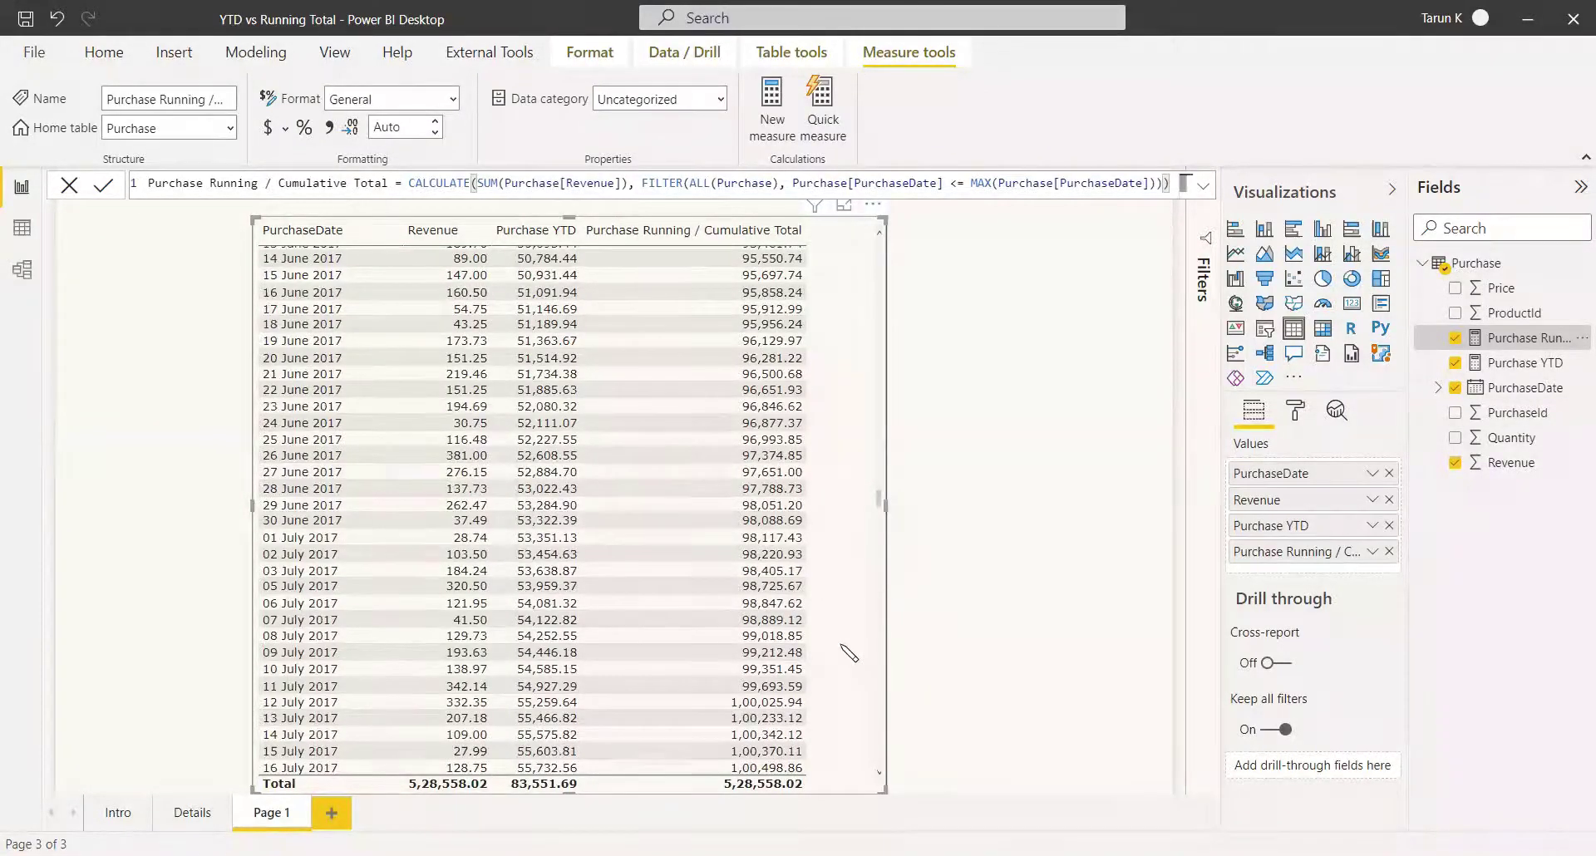
scroll(848, 654, up, 10)
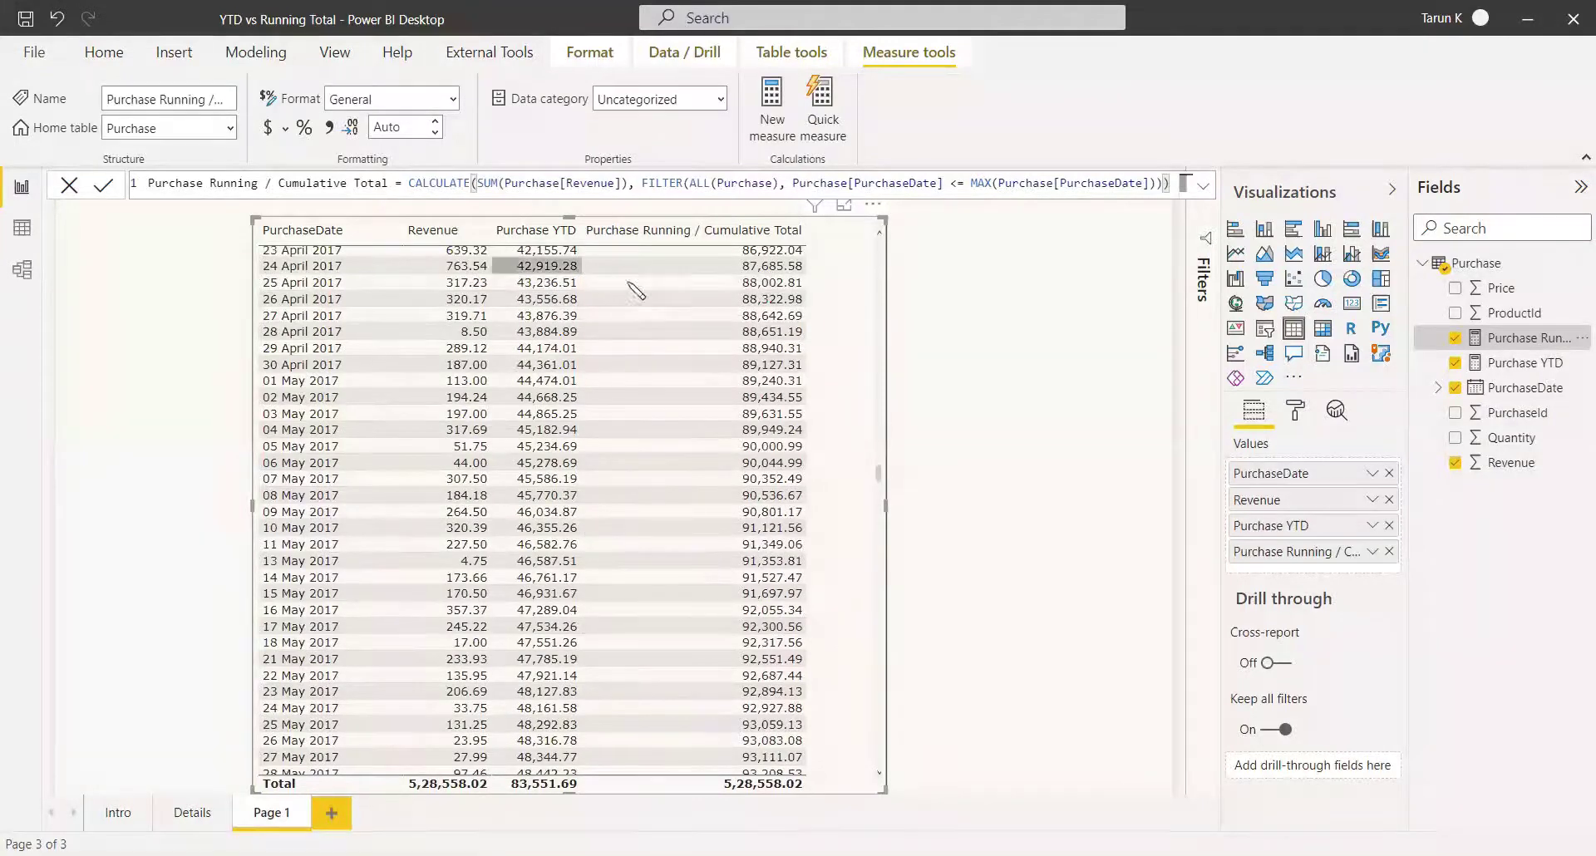